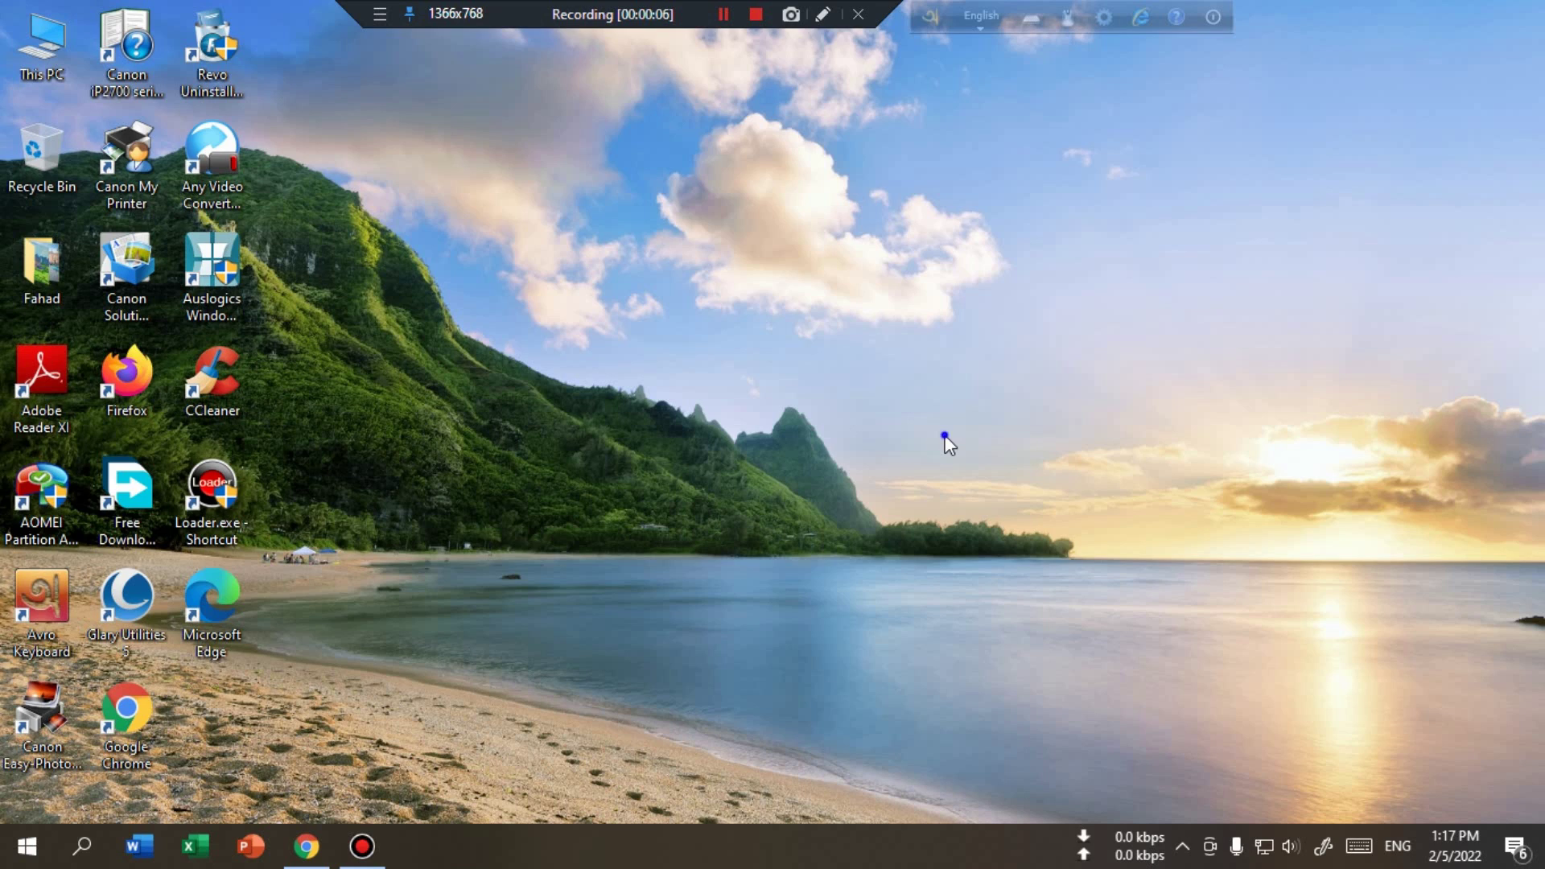
- Refresh the Windows desktop five times
right_click(945, 435)
click(1017, 504)
right_click(603, 321)
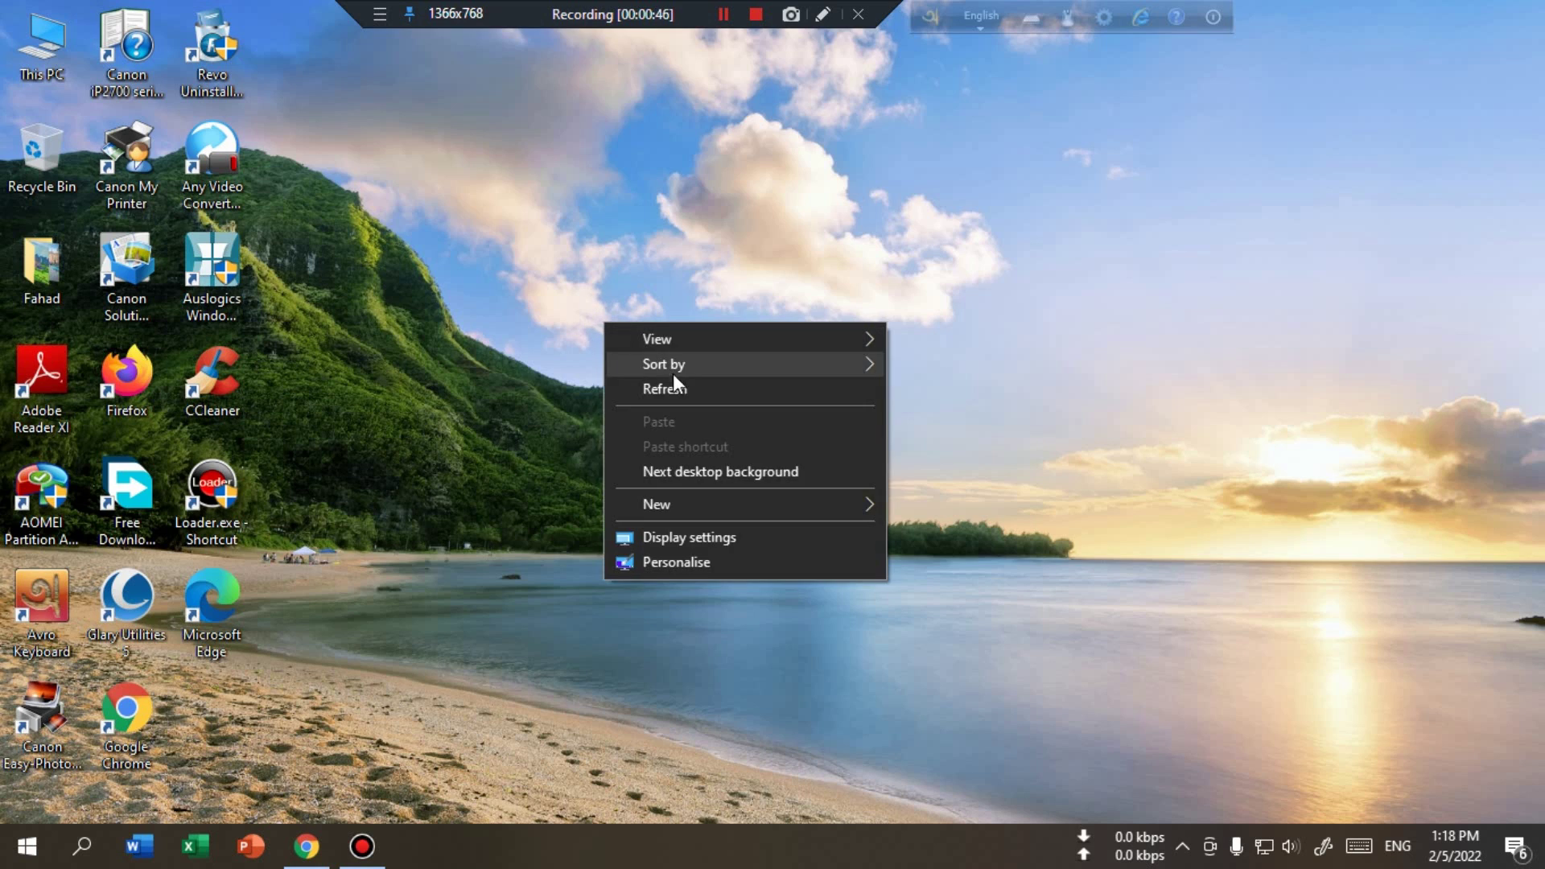
click(685, 392)
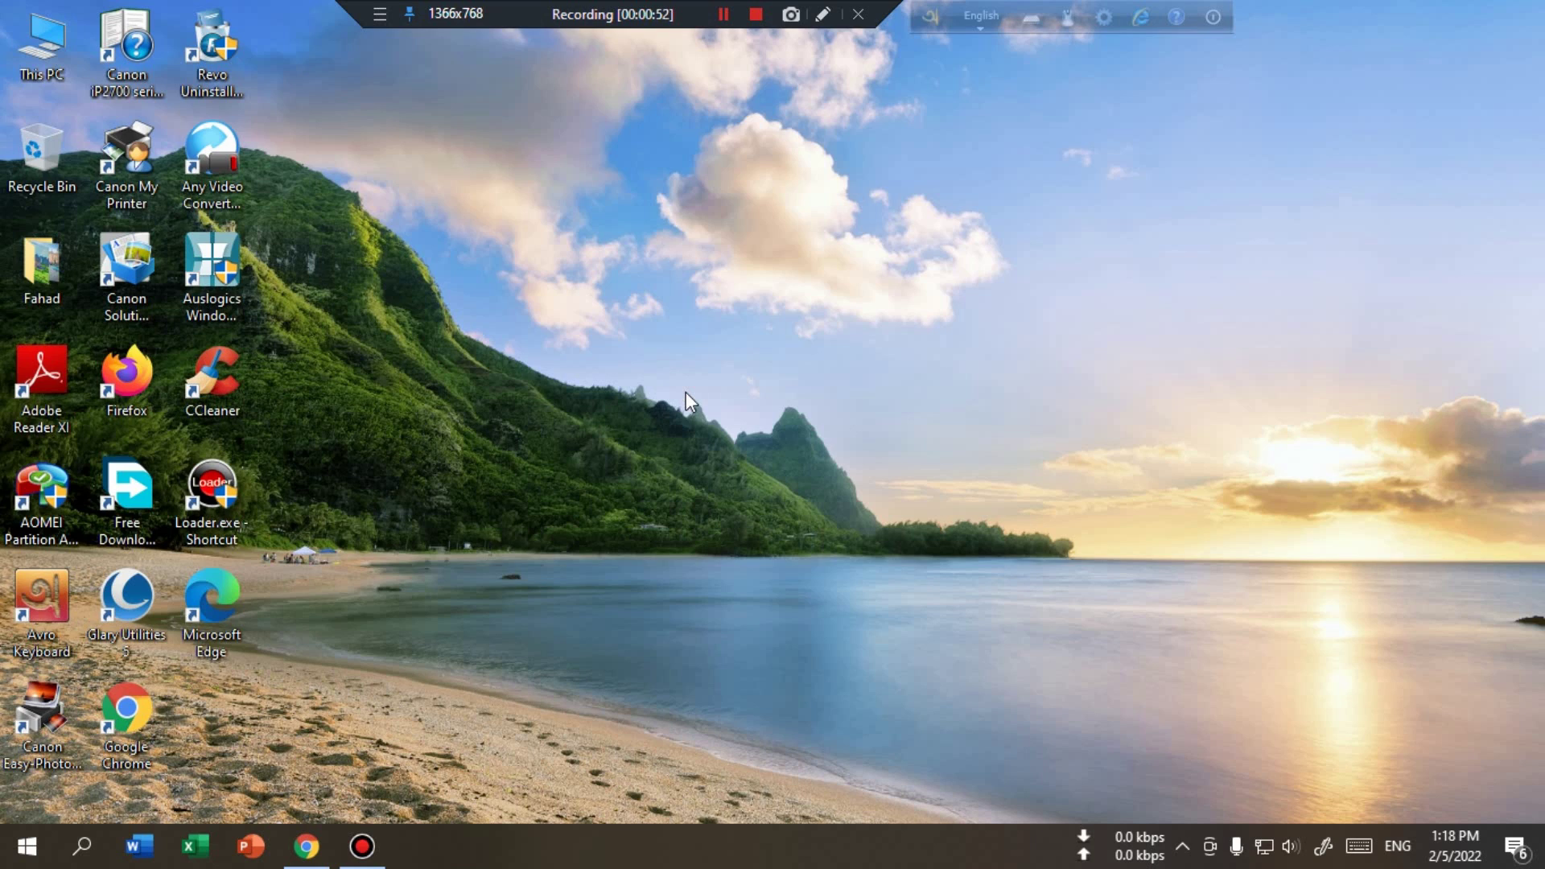
right_click(686, 393)
click(734, 456)
right_click(735, 456)
click(769, 521)
right_click(743, 526)
click(780, 582)
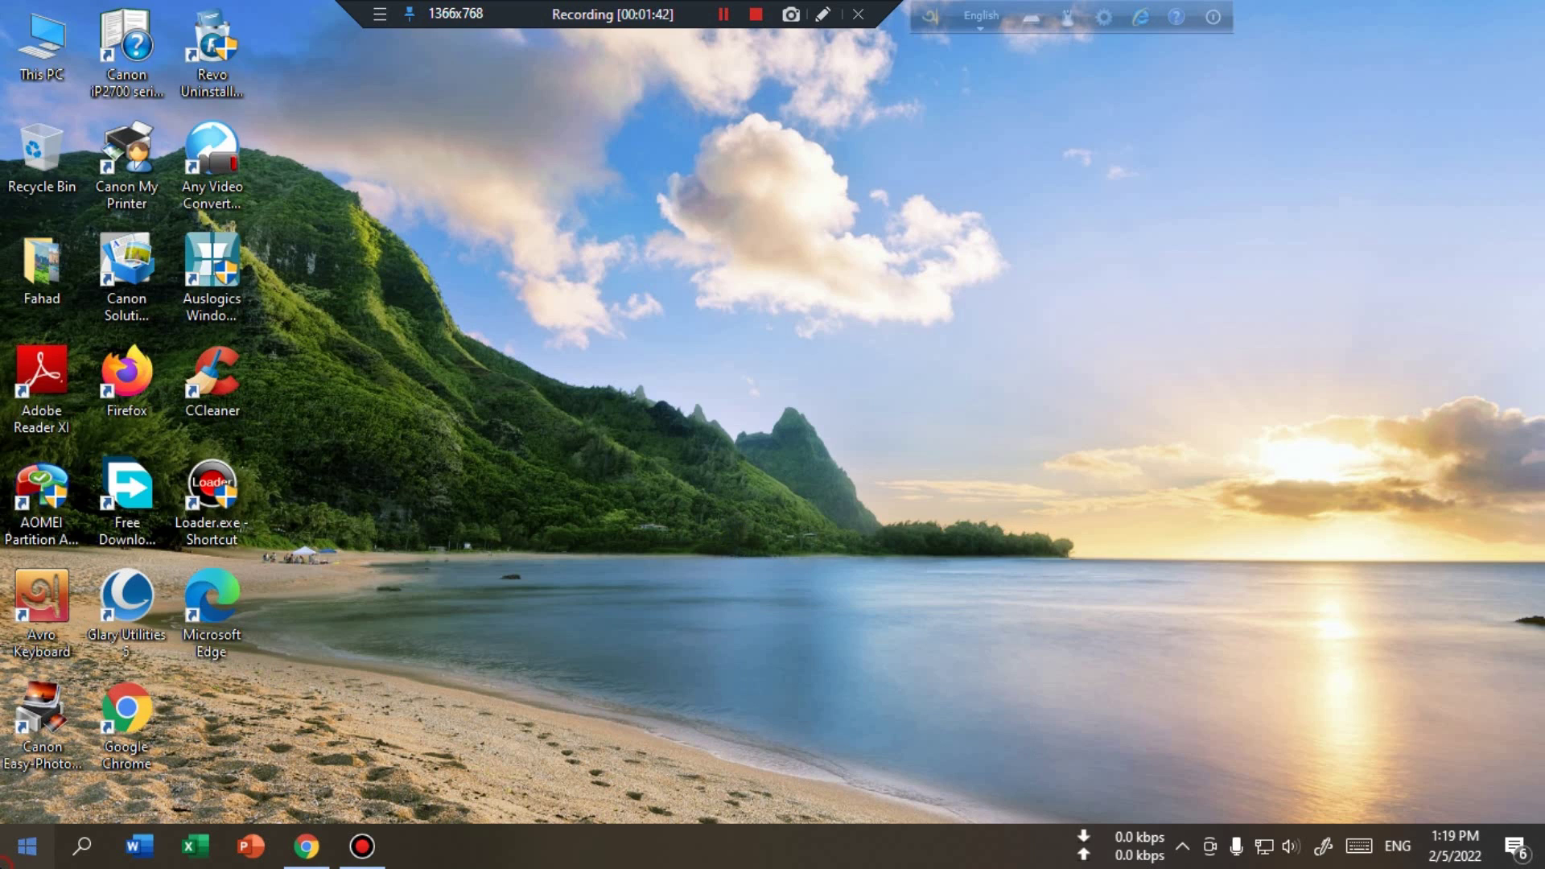
- Bring up the Start menu app list and expand the Microsoft Office Tools folder
click(27, 845)
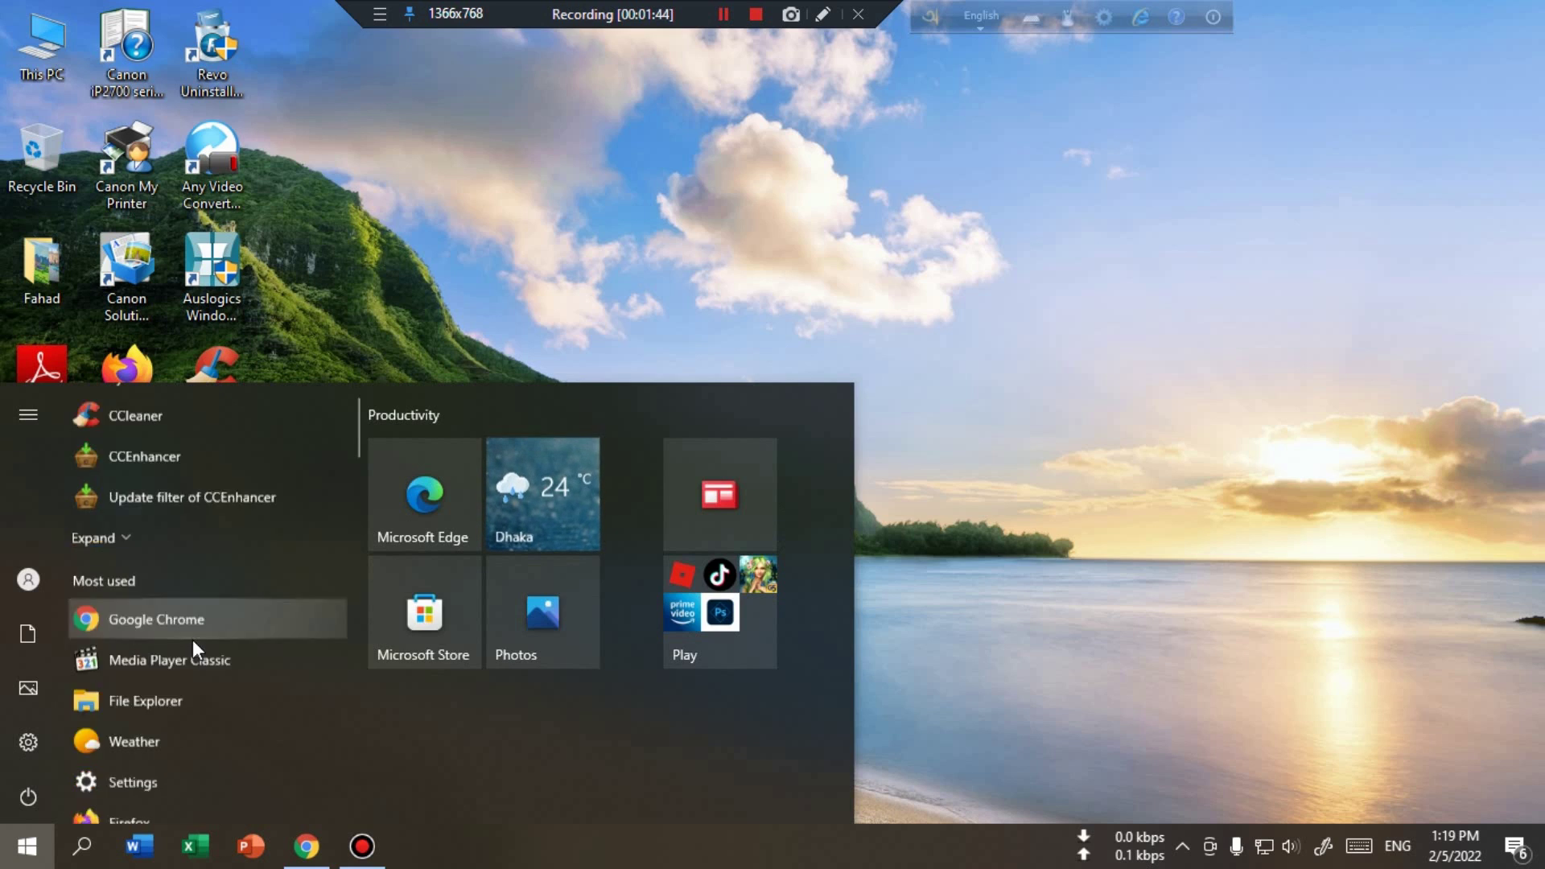
scroll(192, 640, down, 5)
scroll(192, 640, down, 4)
scroll(192, 640, down, 4)
scroll(191, 640, down, 4)
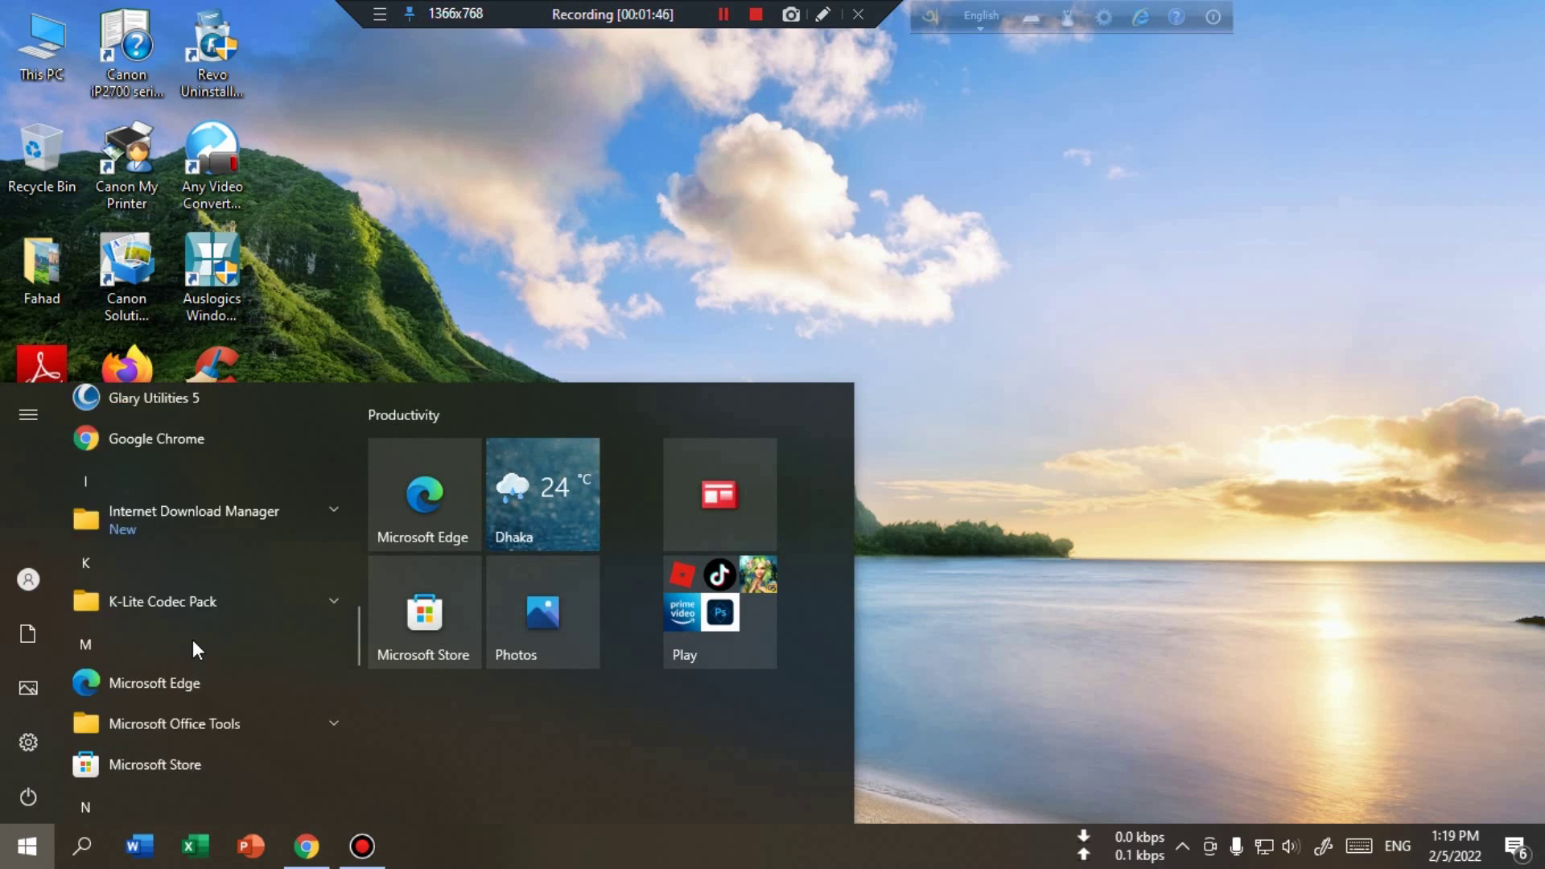
scroll(192, 640, down, 1)
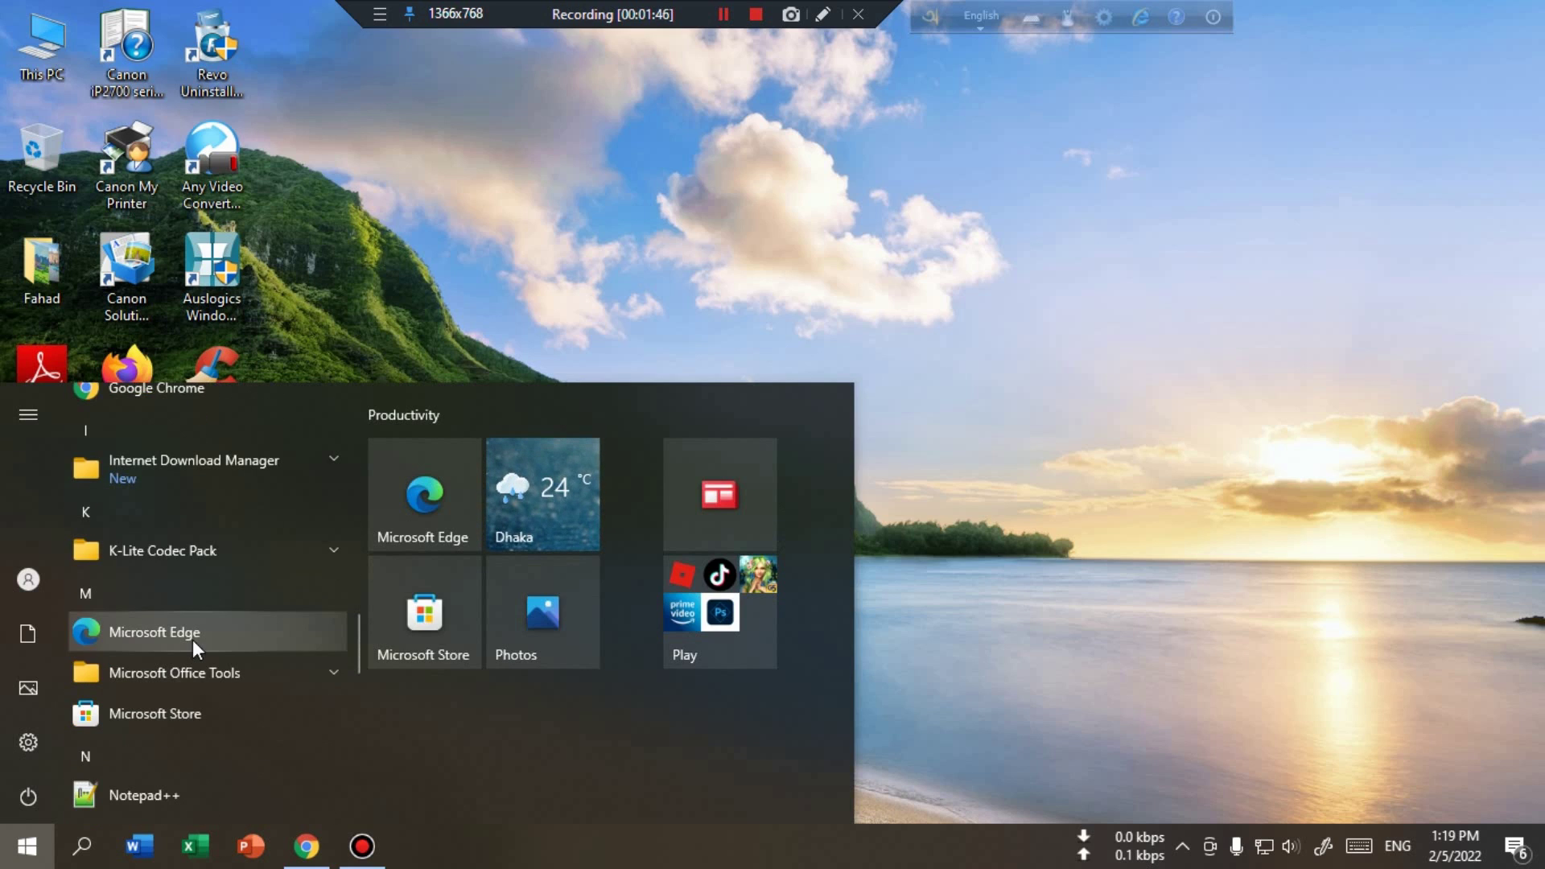
click(219, 676)
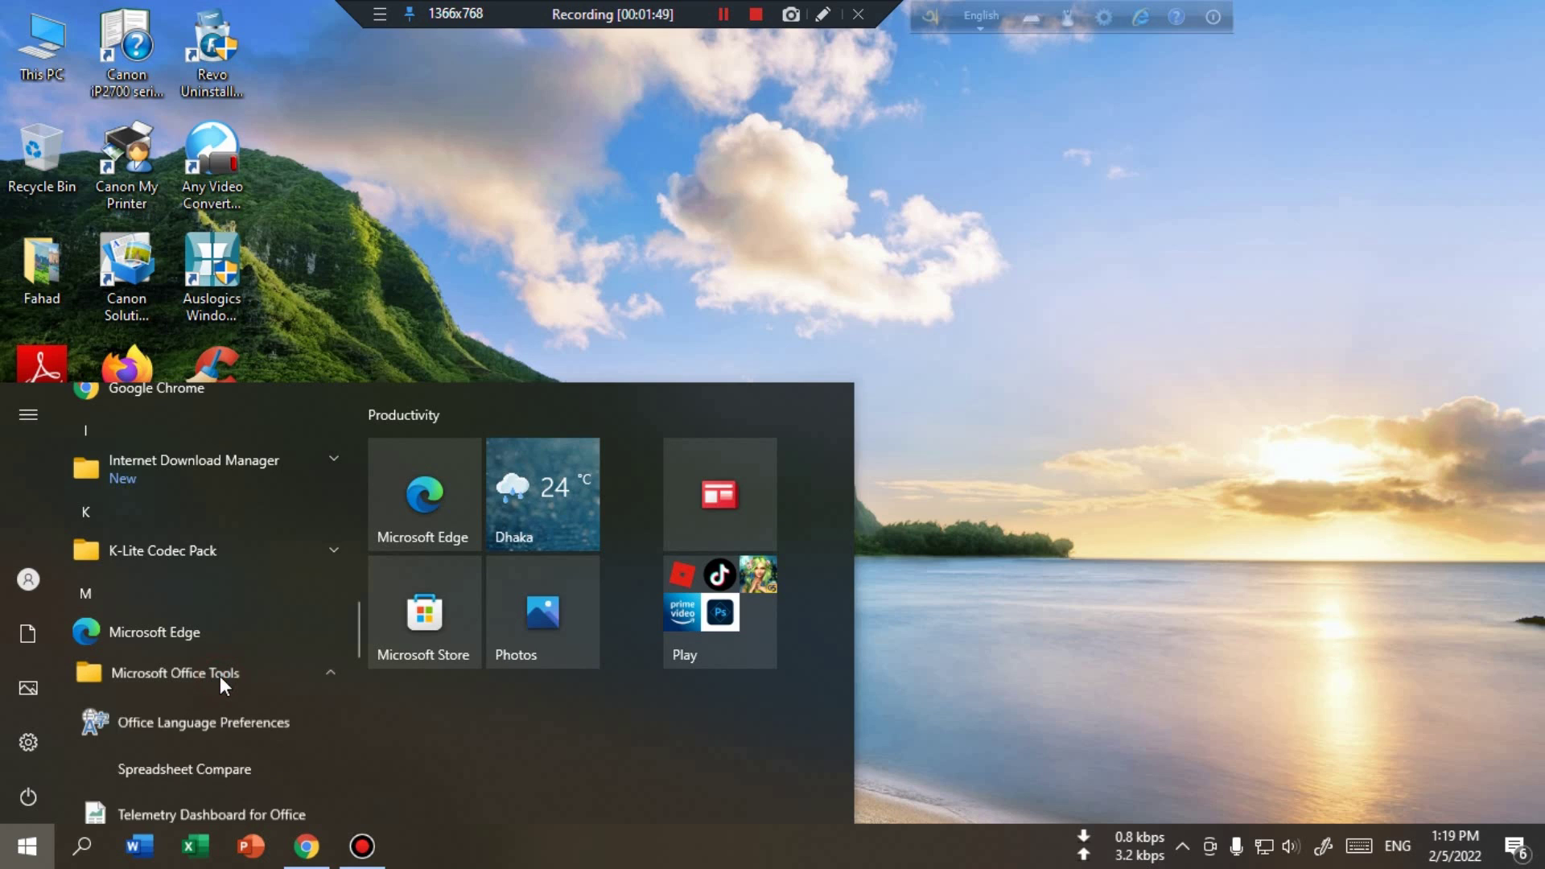
- Browse the Start menu app list down to the W entries showing Word
scroll(194, 748, down, 3)
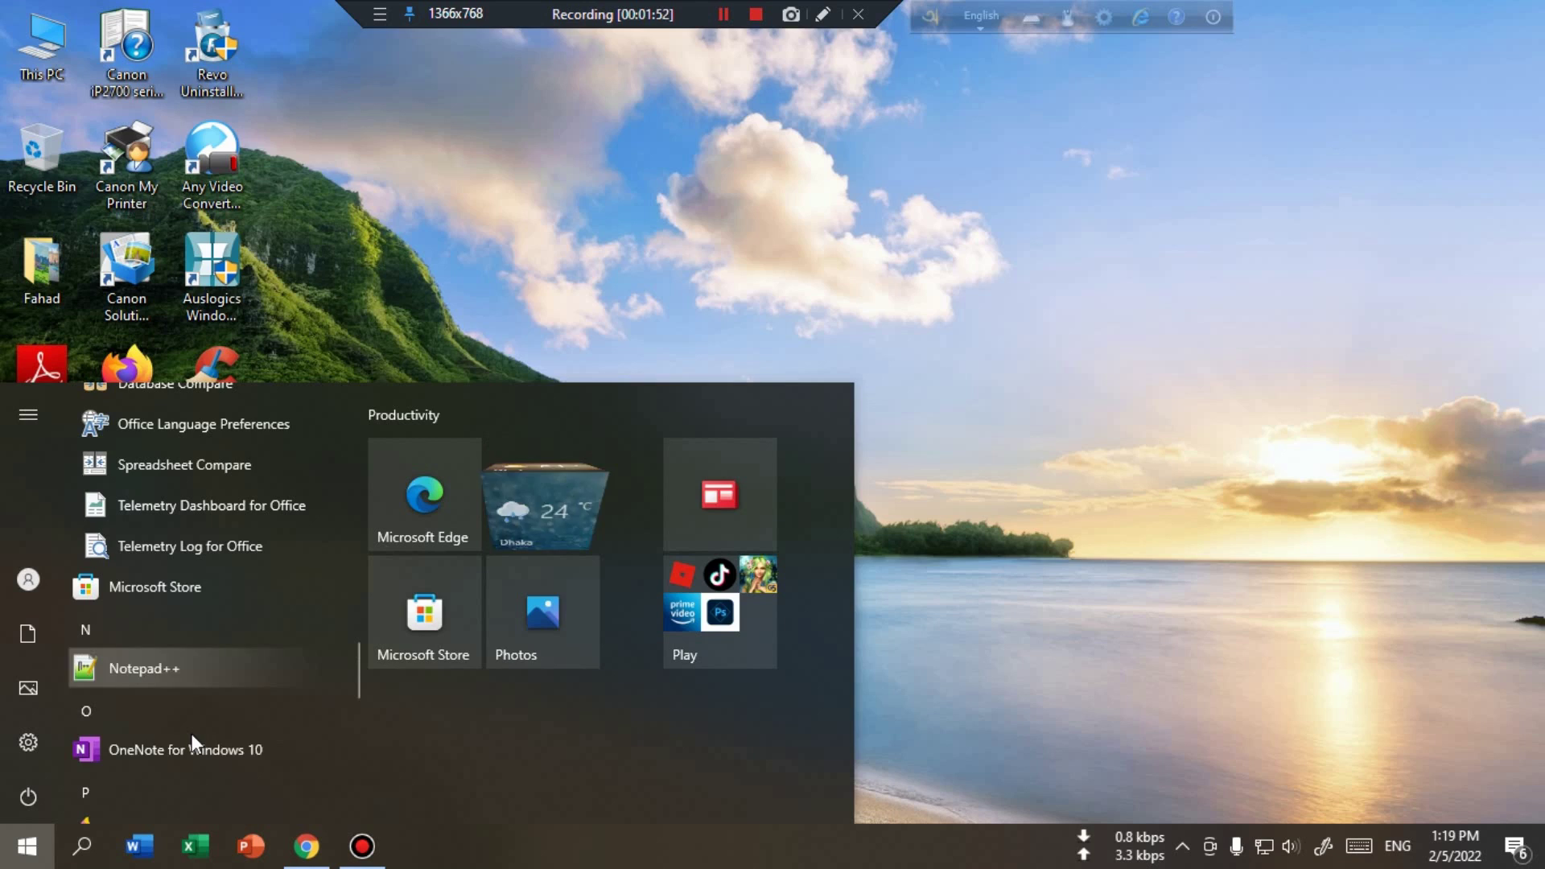
scroll(187, 716, up, 3)
scroll(187, 716, up, 3)
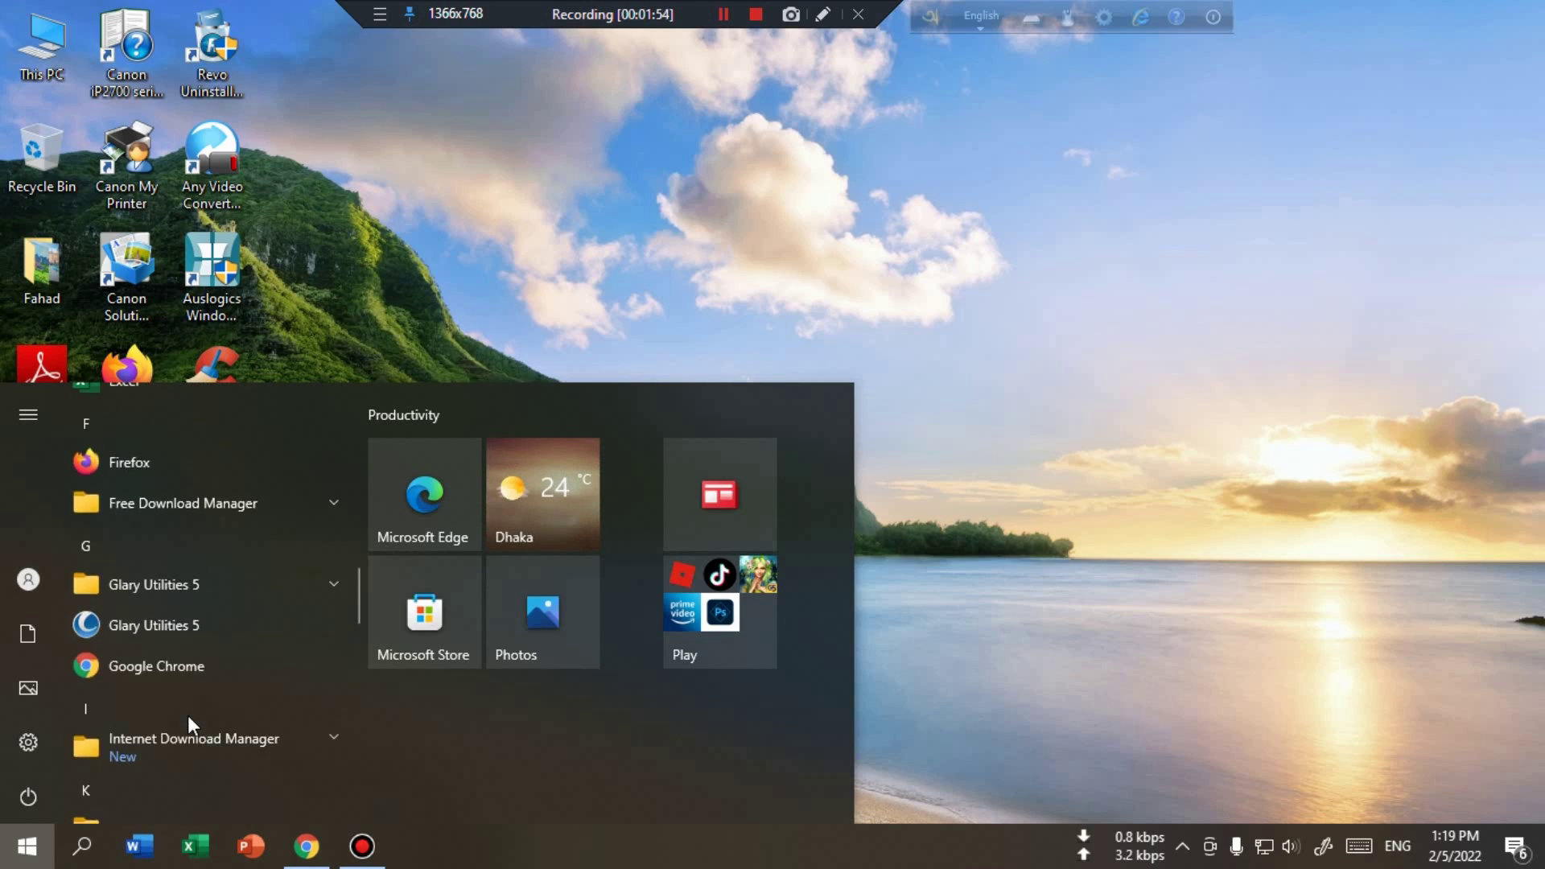
scroll(187, 716, up, 3)
scroll(186, 717, up, 3)
scroll(186, 716, up, 5)
scroll(186, 717, up, 3)
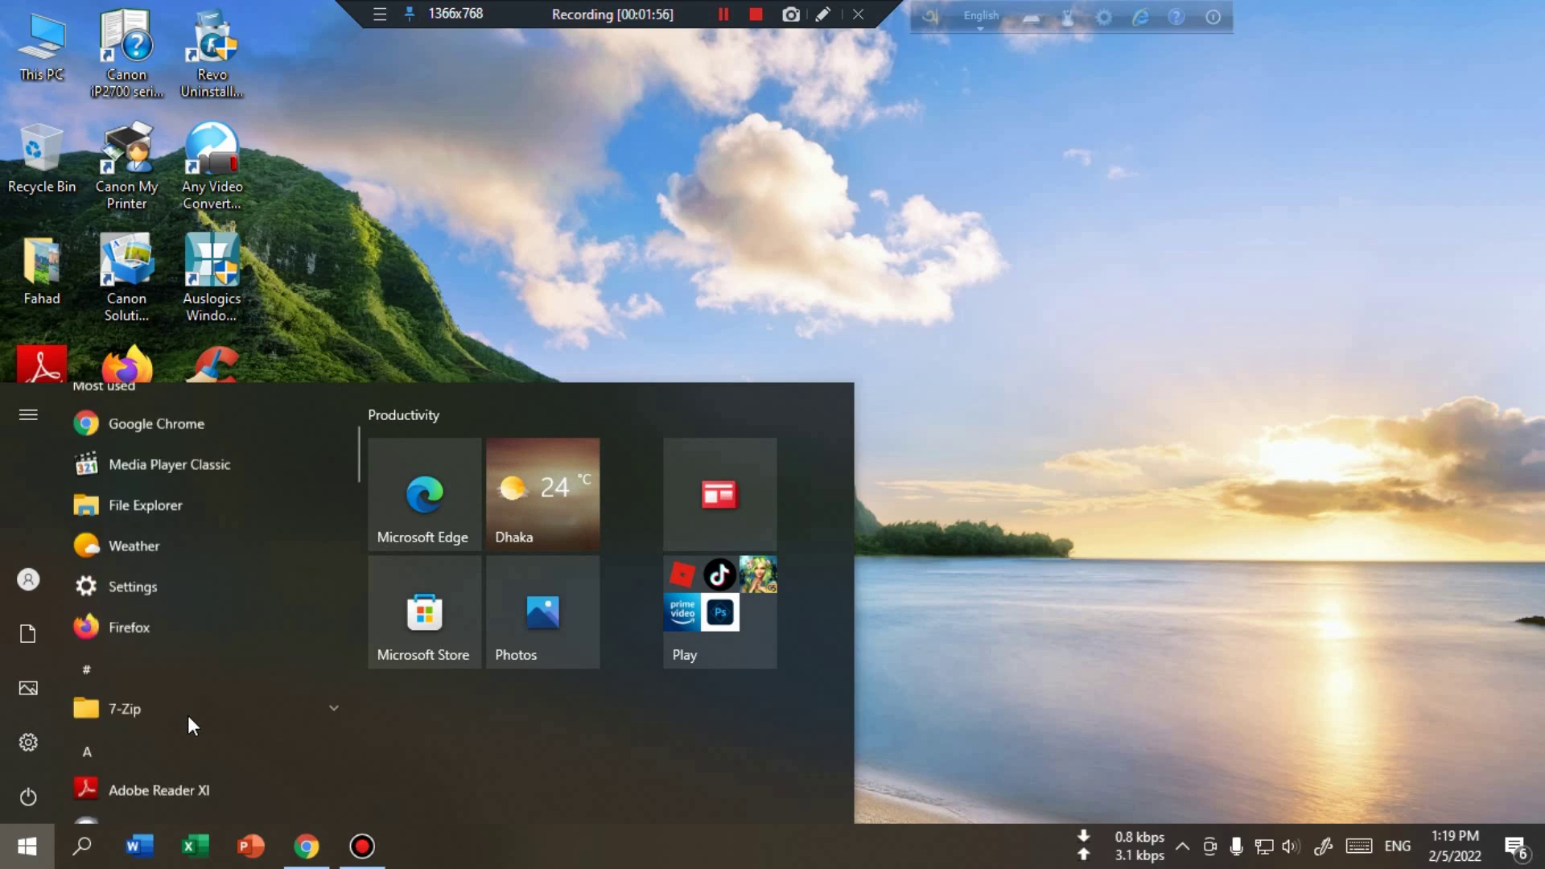
scroll(186, 717, up, 2)
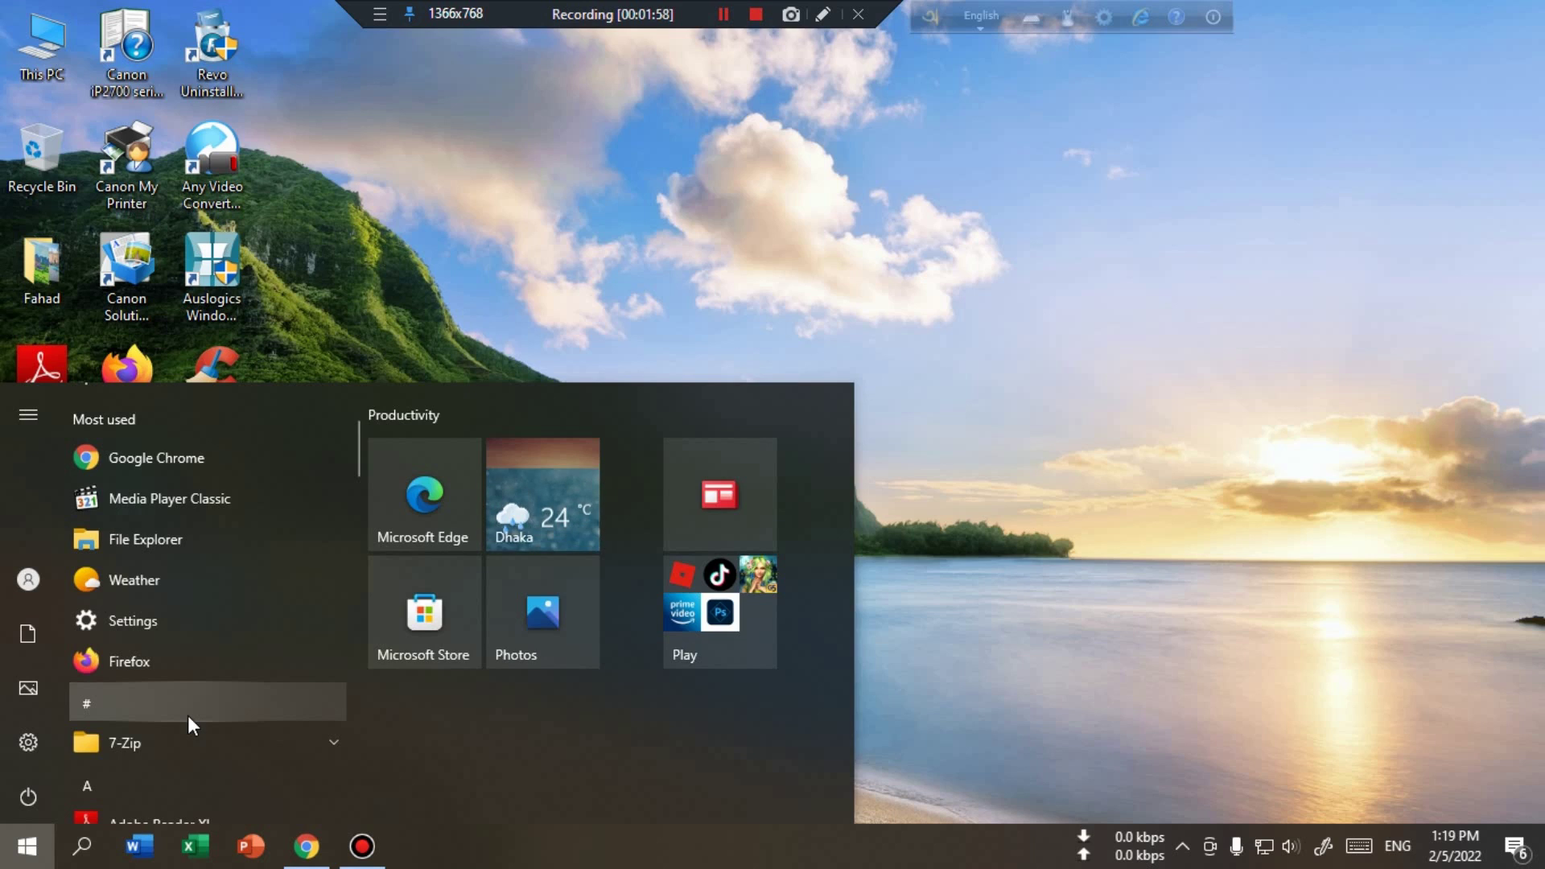
scroll(187, 717, up, 2)
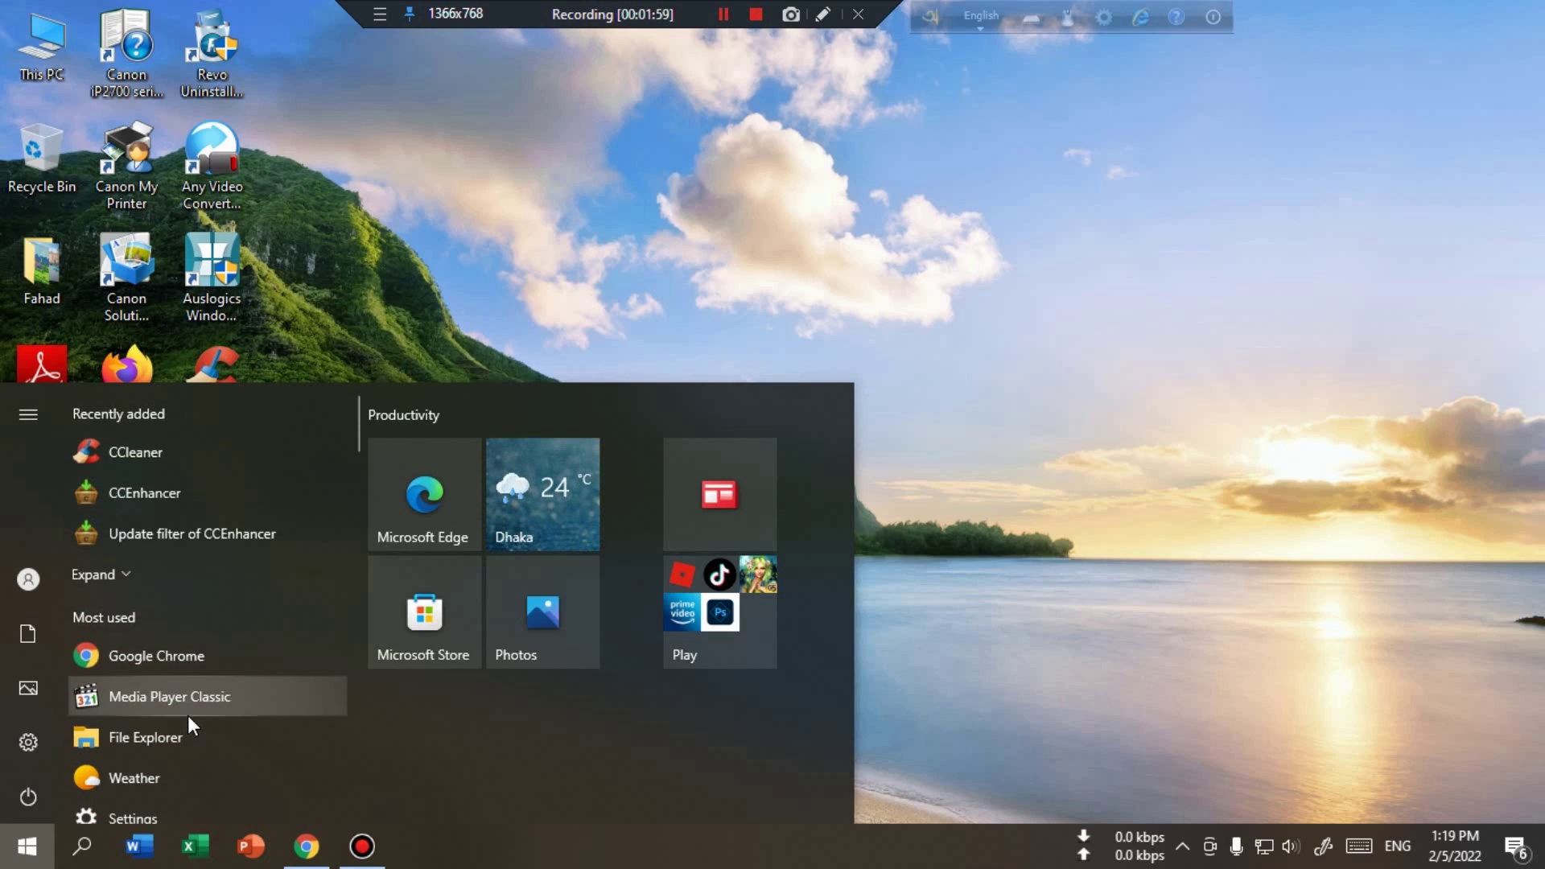
scroll(187, 717, down, 2)
scroll(186, 716, down, 5)
scroll(190, 719, down, 3)
scroll(190, 718, down, 2)
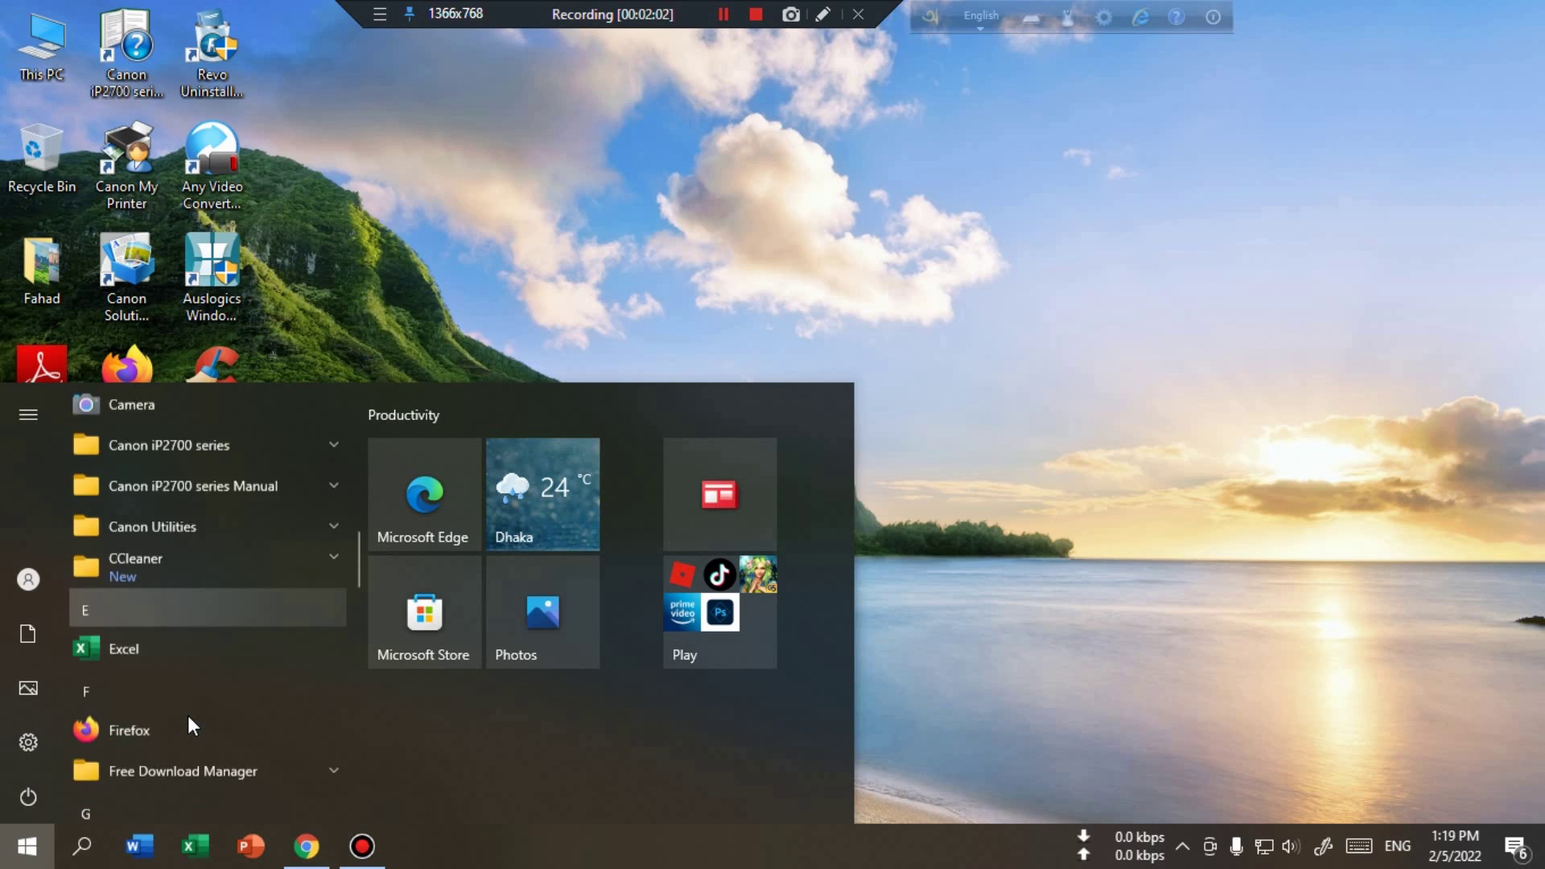
scroll(190, 719, down, 4)
scroll(190, 719, up, 3)
scroll(187, 717, up, 2)
scroll(187, 717, up, 5)
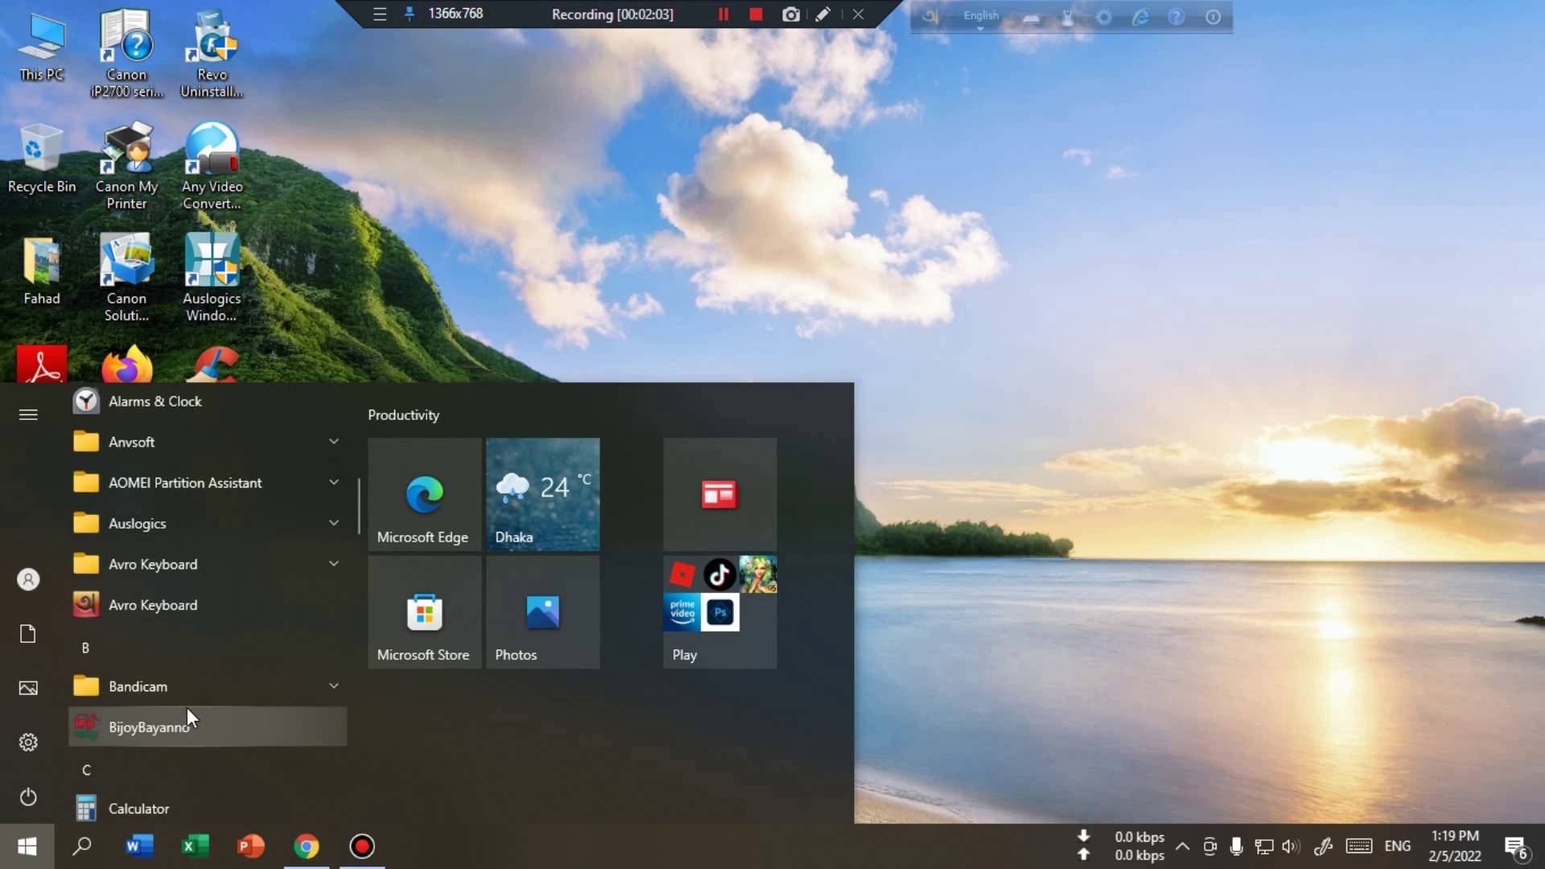
scroll(187, 707, up, 4)
scroll(185, 697, down, 4)
scroll(185, 697, down, 2)
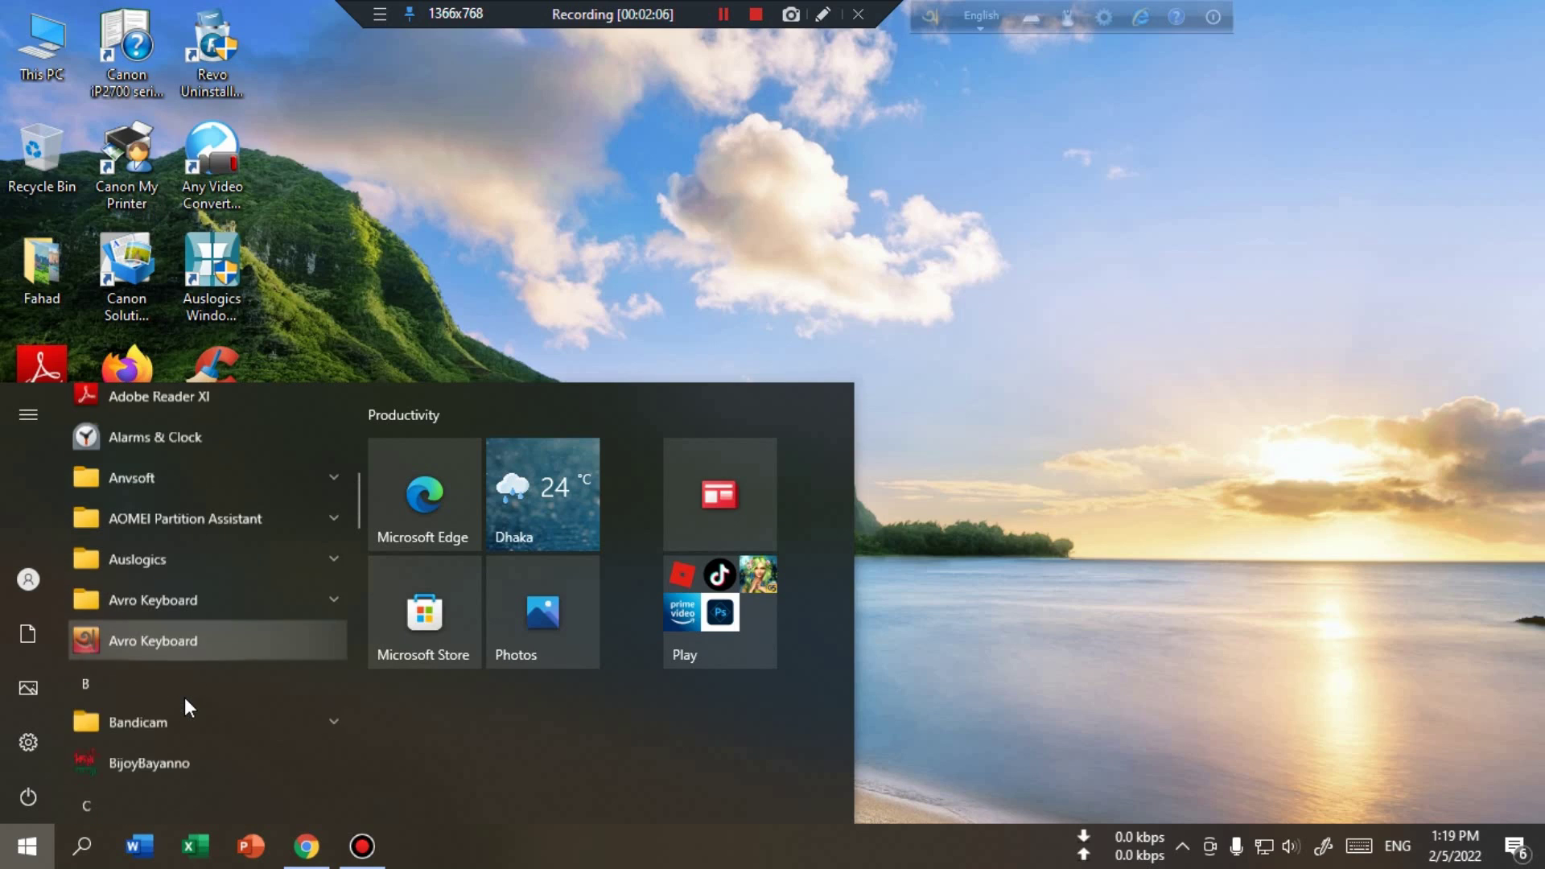
scroll(185, 697, down, 2)
scroll(186, 697, down, 2)
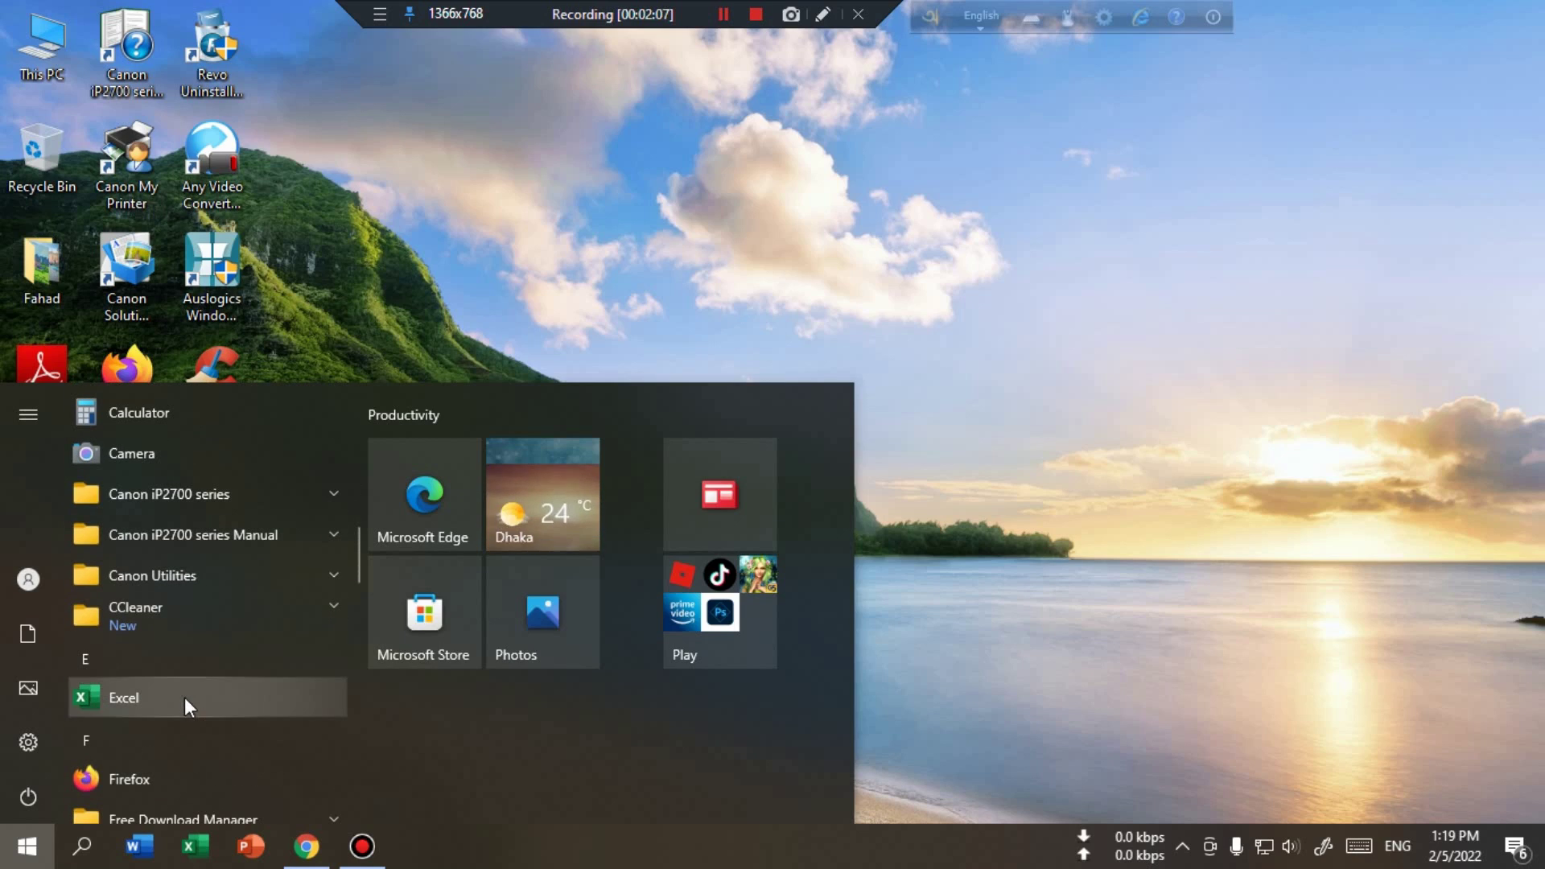
scroll(159, 697, down, 2)
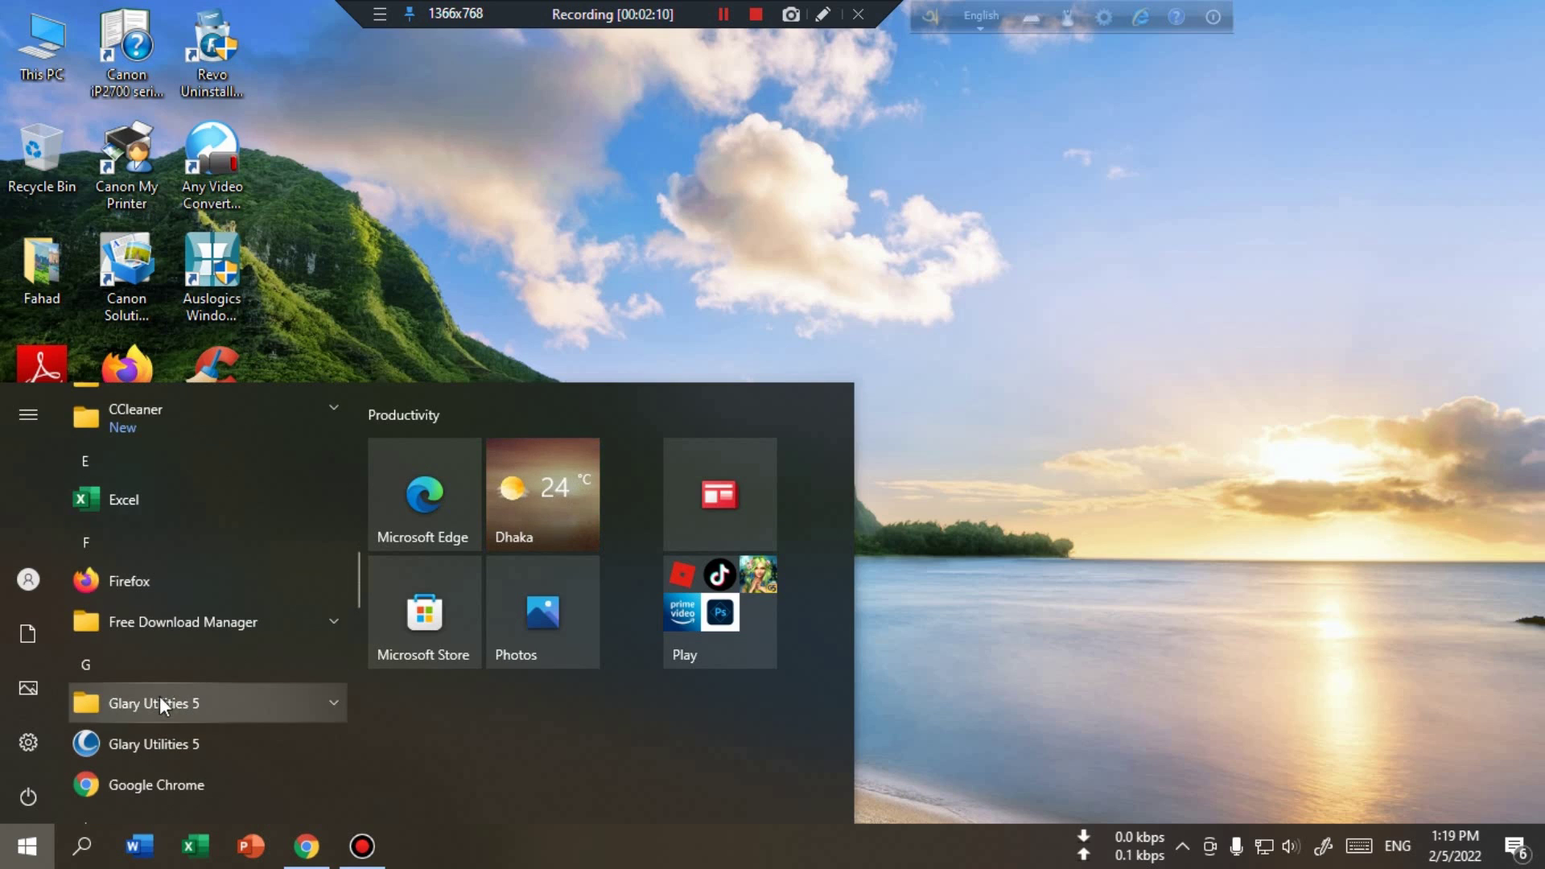
scroll(183, 594, down, 2)
scroll(183, 594, down, 2)
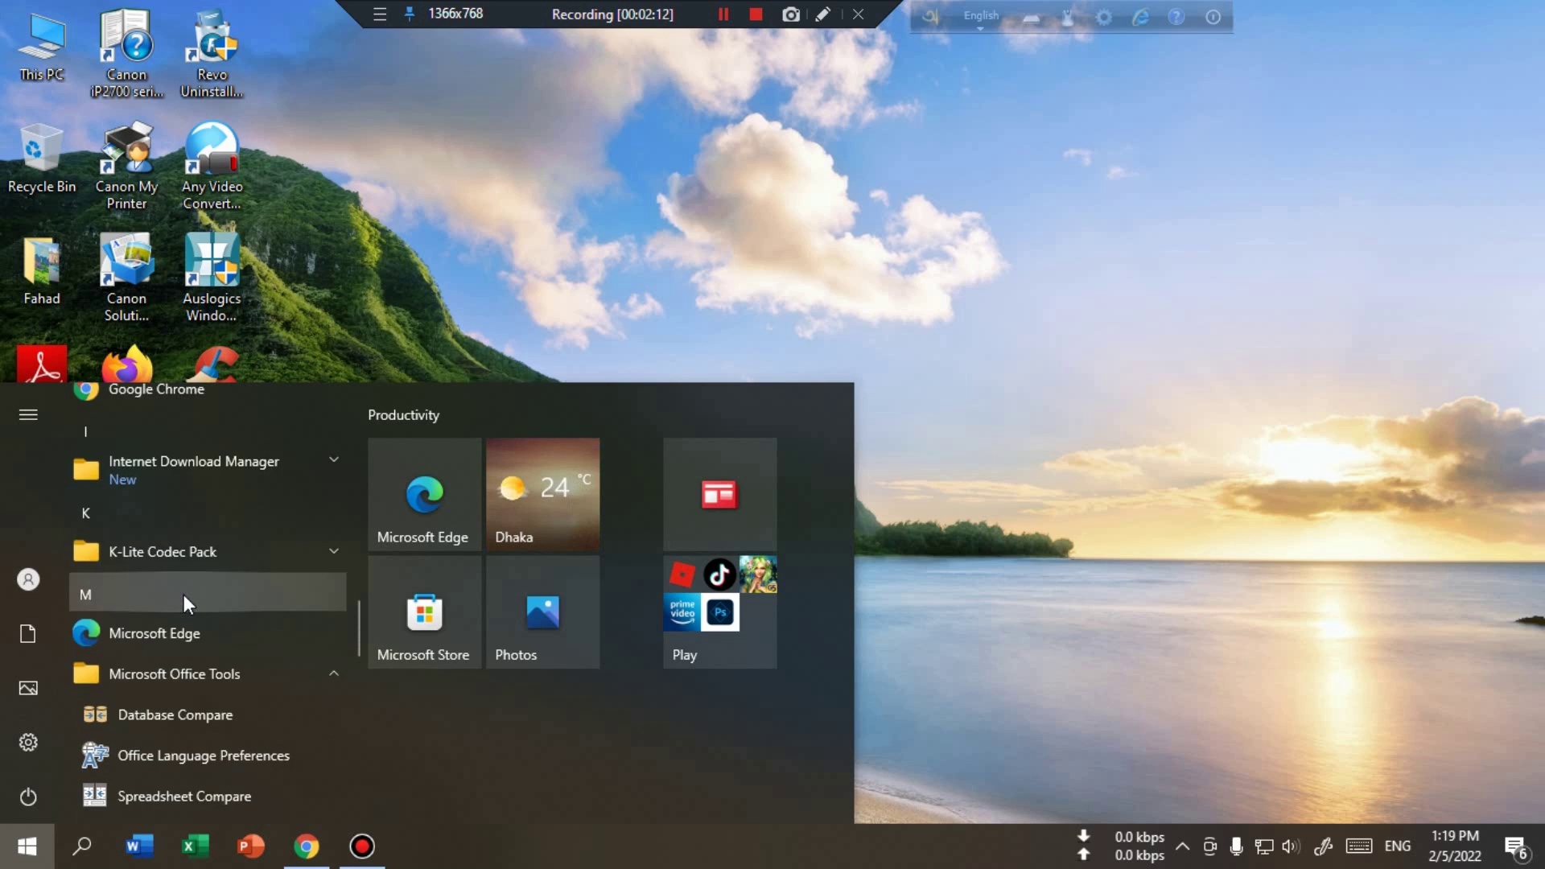
scroll(184, 594, down, 2)
scroll(184, 594, down, 2)
scroll(184, 594, down, 1)
scroll(184, 594, down, 2)
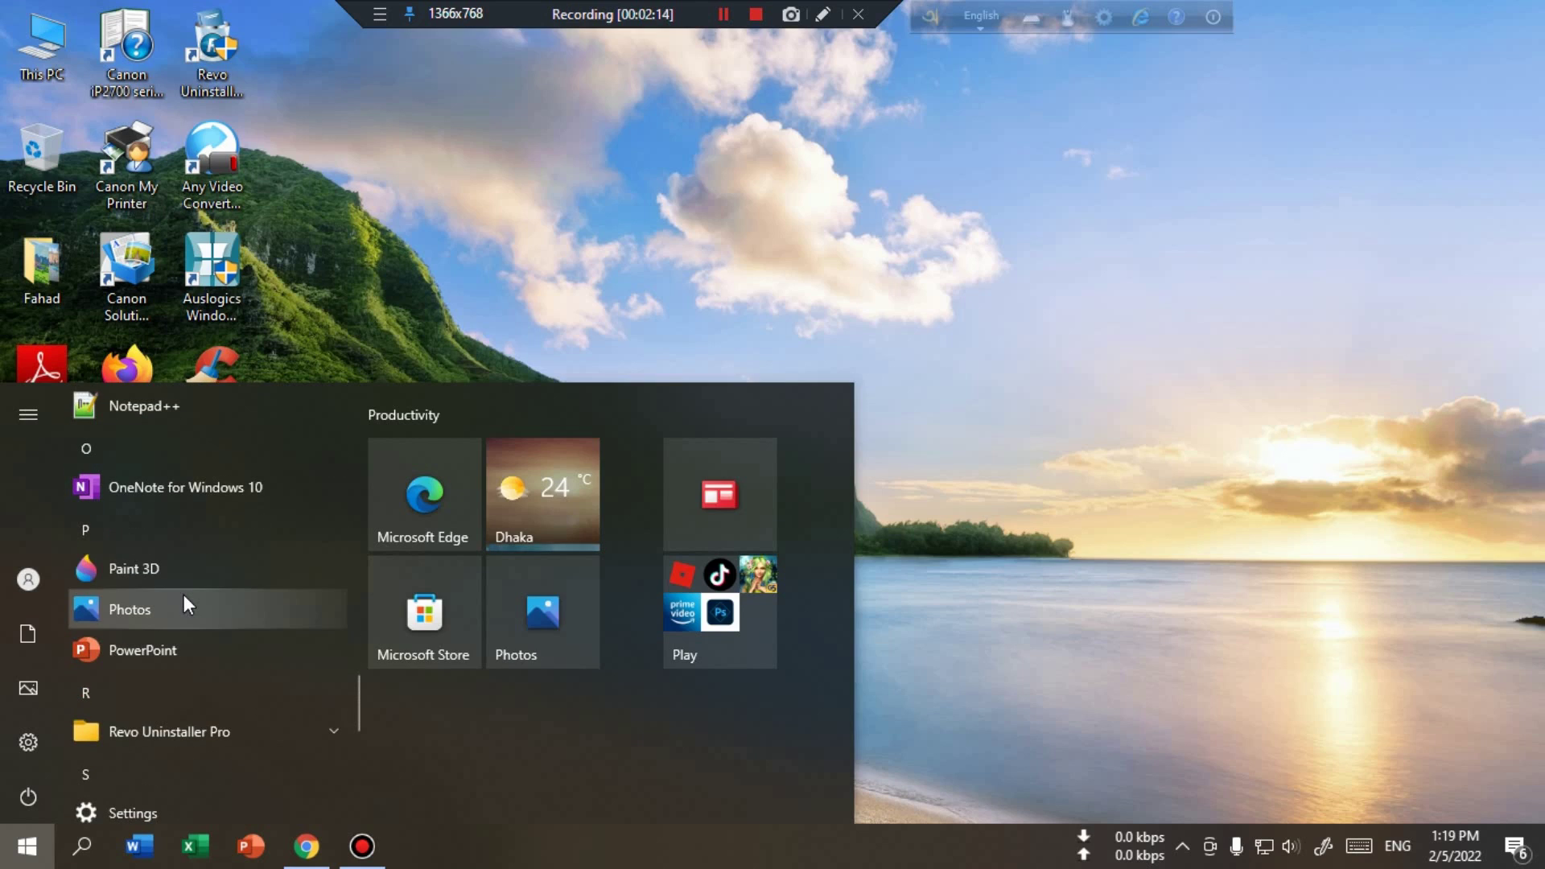
scroll(206, 558, down, 2)
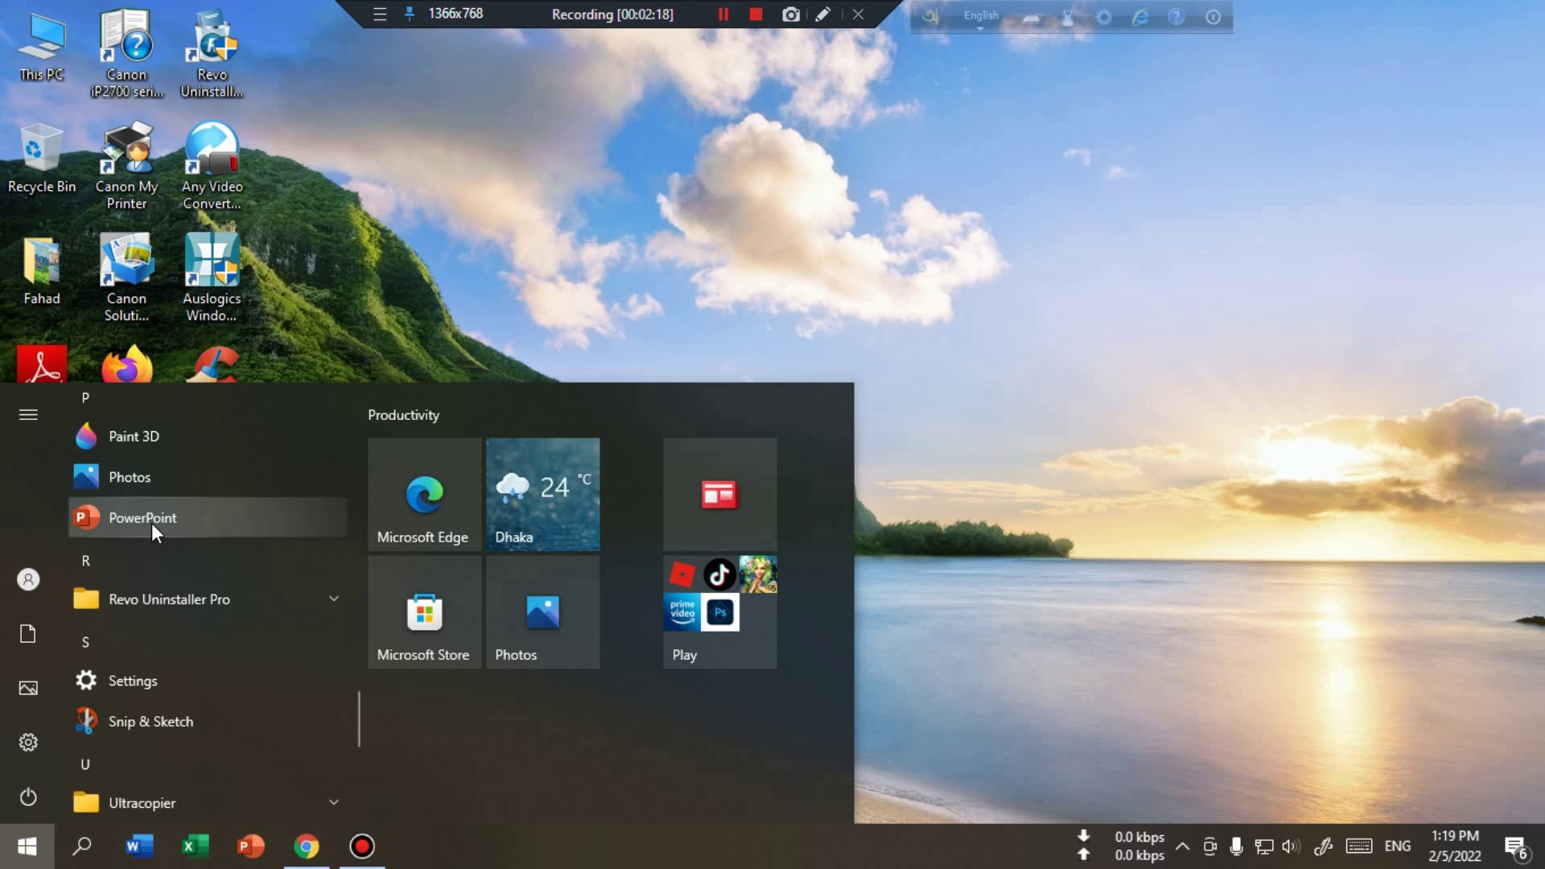
scroll(152, 527, down, 4)
scroll(152, 527, down, 3)
scroll(151, 524, down, 1)
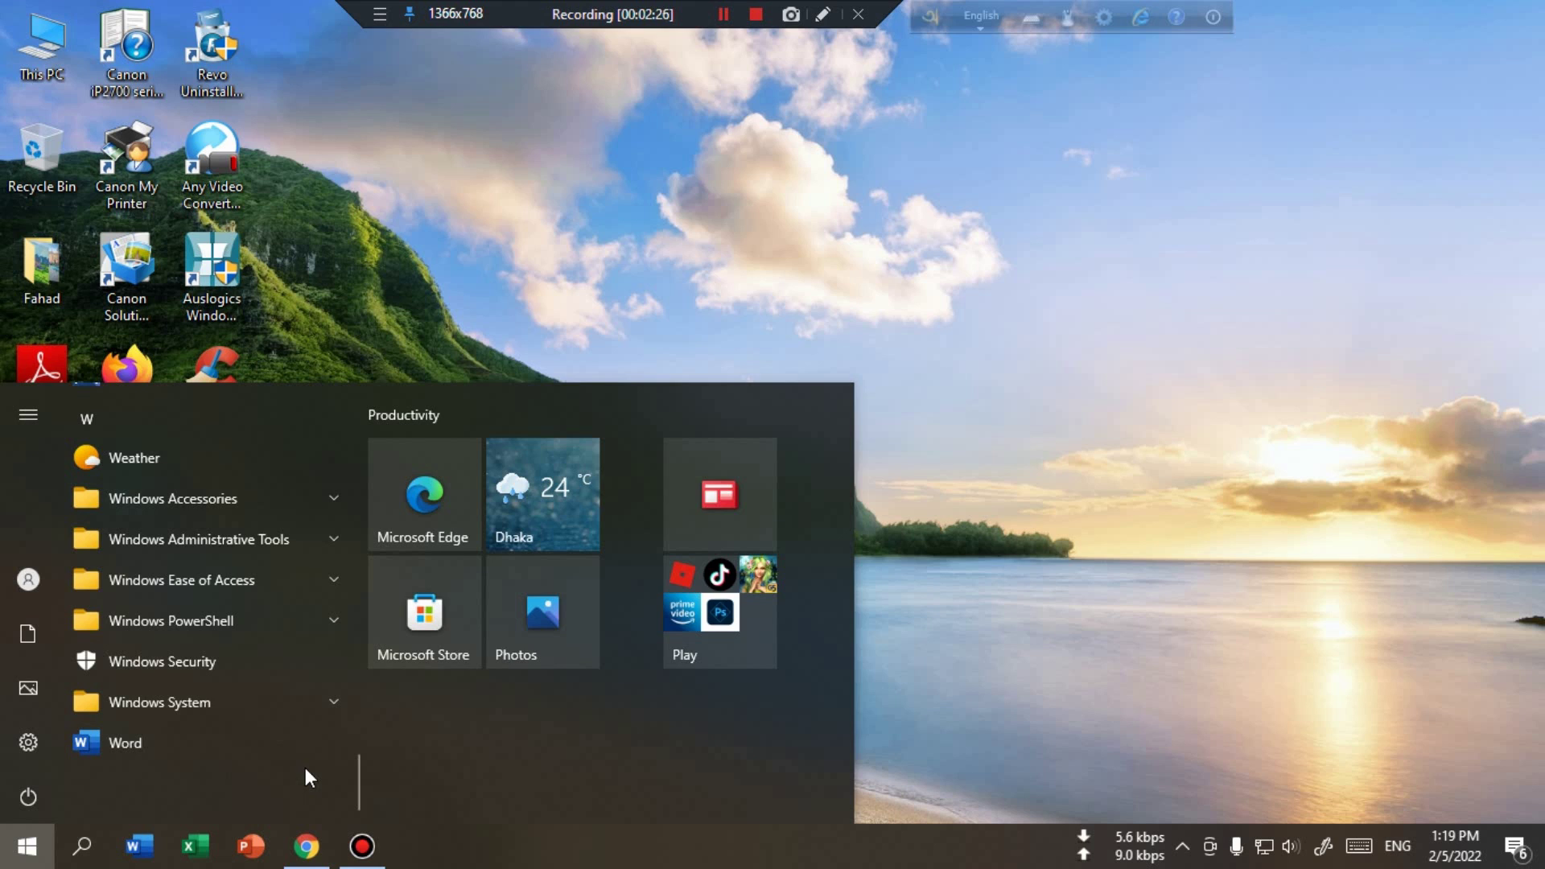
- Refresh the desktop, then launch Word from the W entries of the Start menu
right_click(948, 232)
click(980, 299)
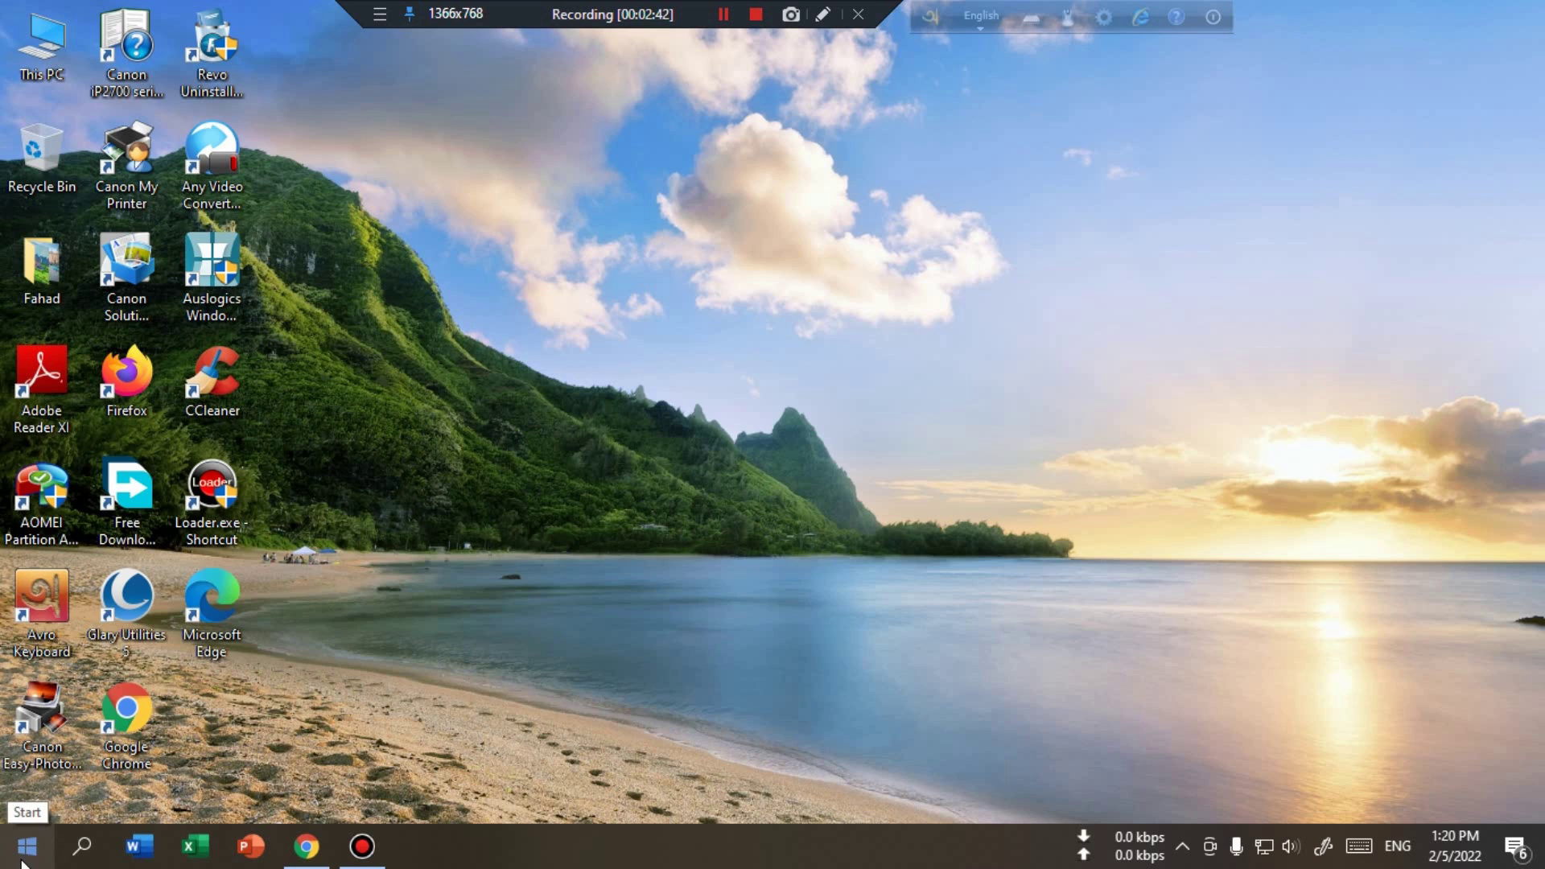
click(24, 860)
scroll(142, 753, down, 1)
scroll(141, 753, down, 5)
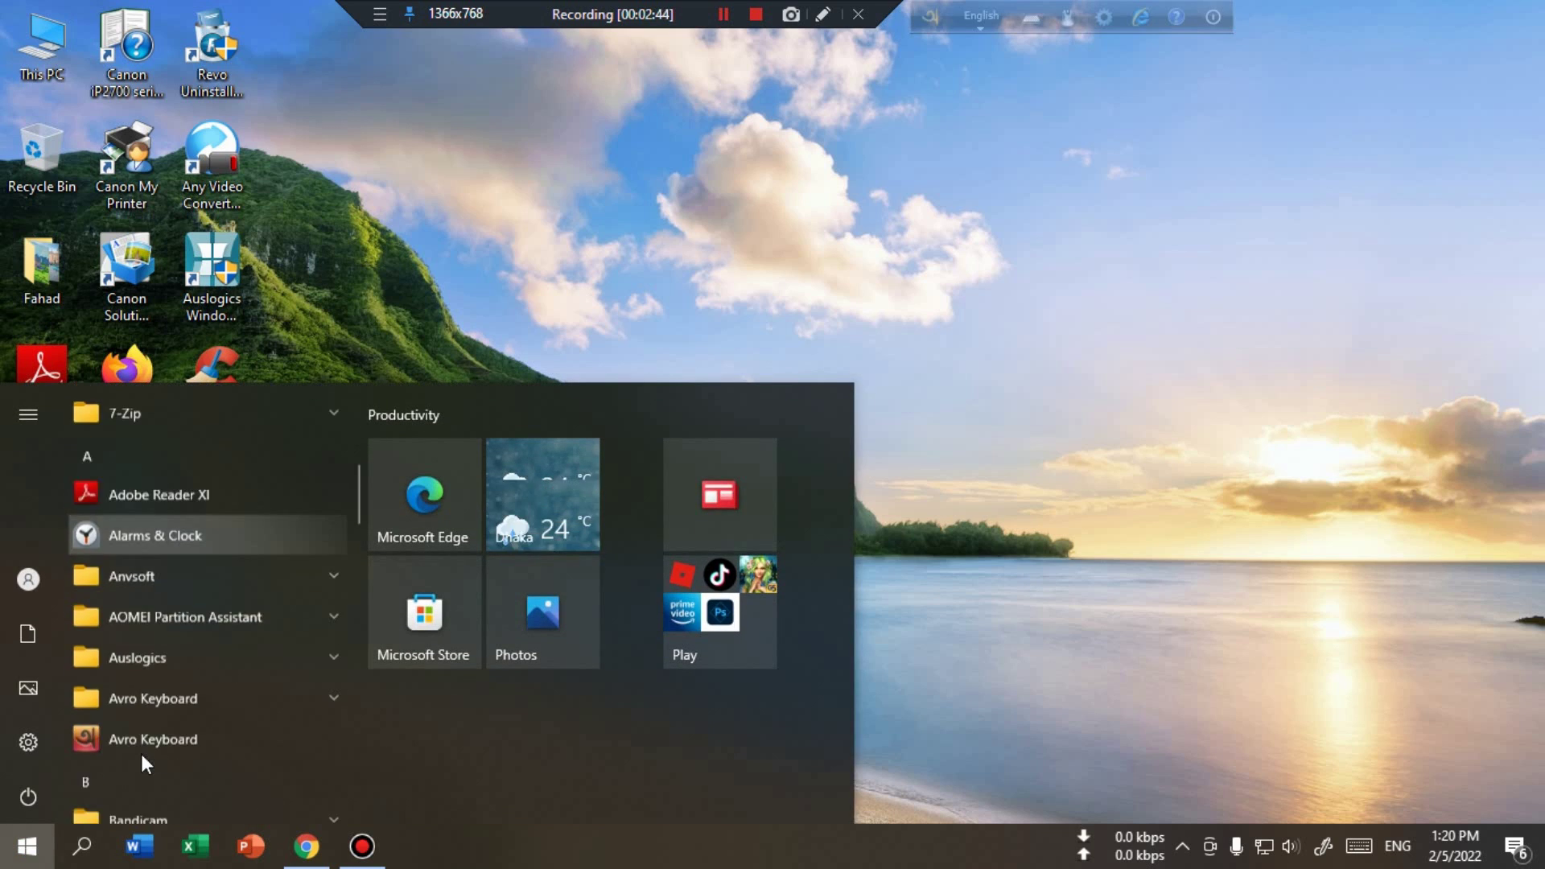
scroll(142, 753, down, 3)
scroll(141, 754, down, 3)
scroll(142, 753, down, 3)
scroll(142, 753, down, 2)
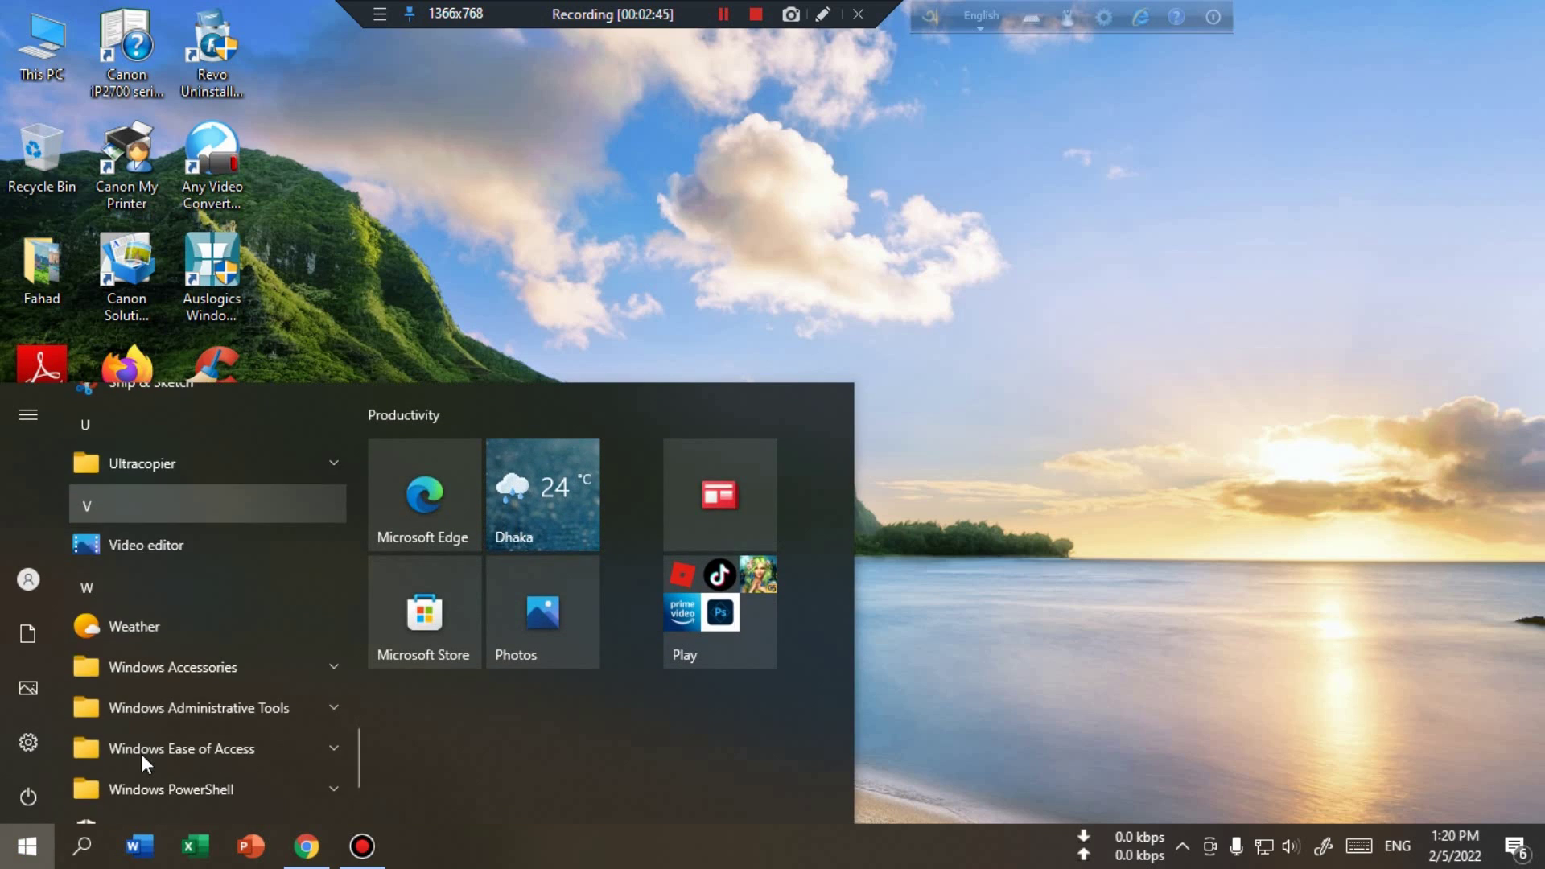
scroll(142, 753, down, 1)
click(134, 747)
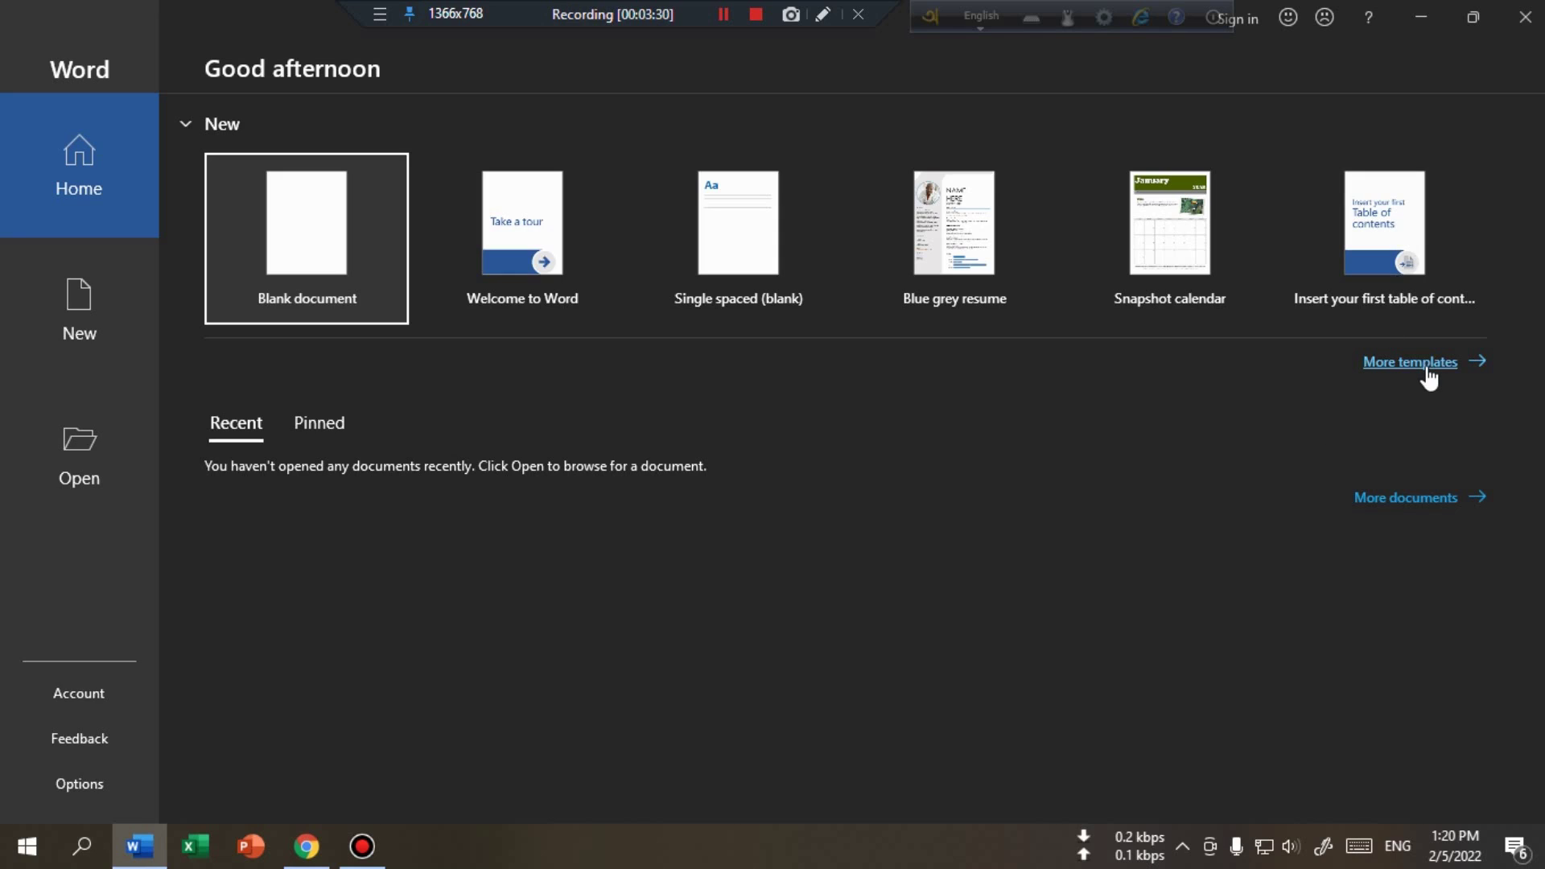
- Create a blank document and hide the floating language toolbar
click(316, 233)
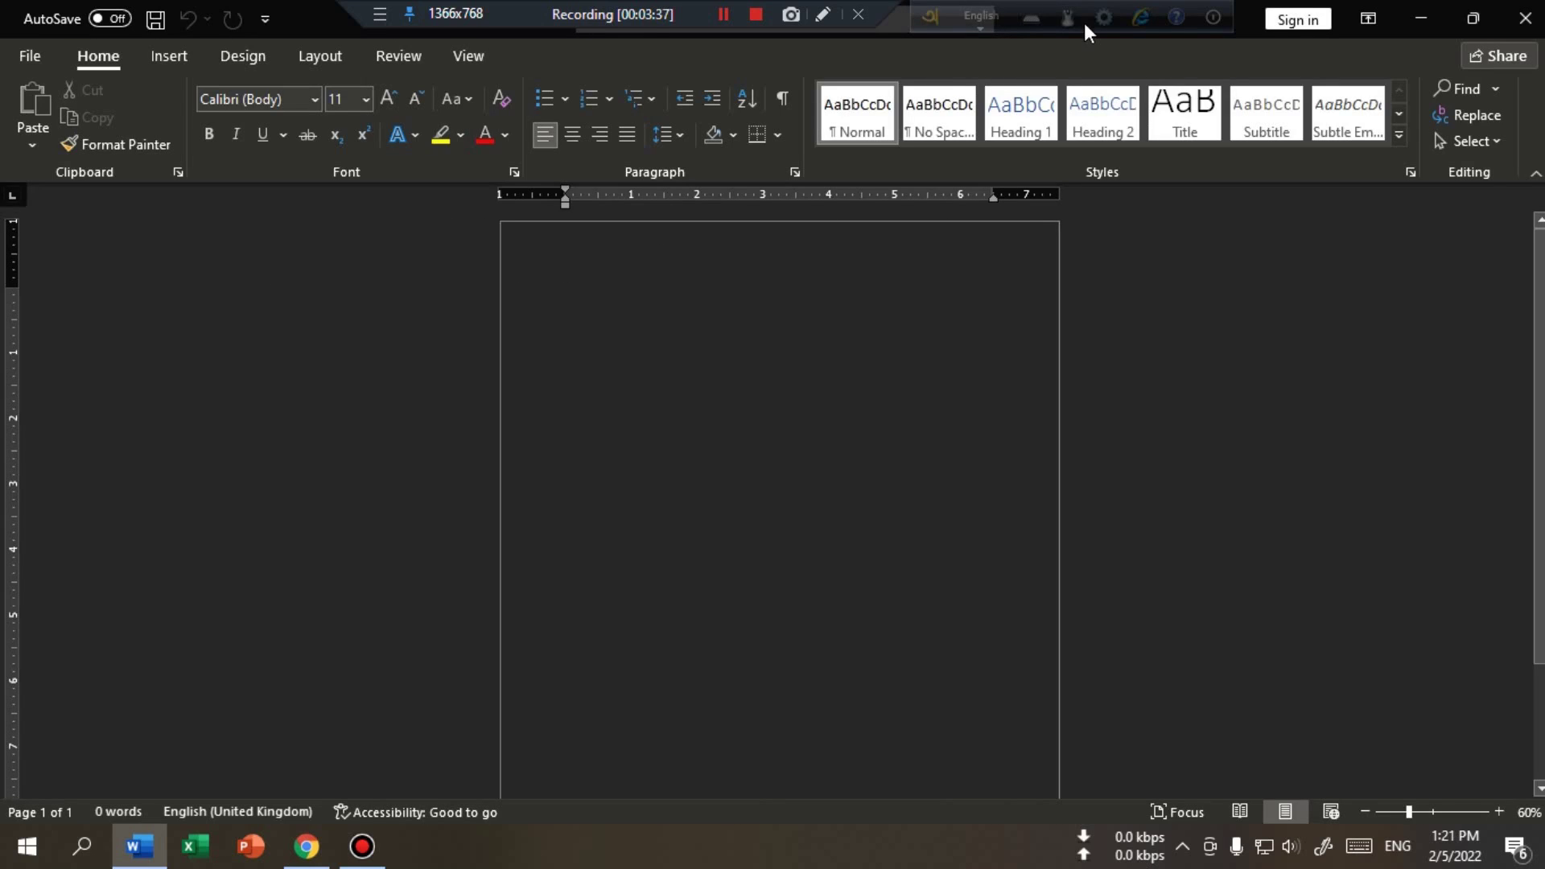
click(1213, 16)
click(1240, 72)
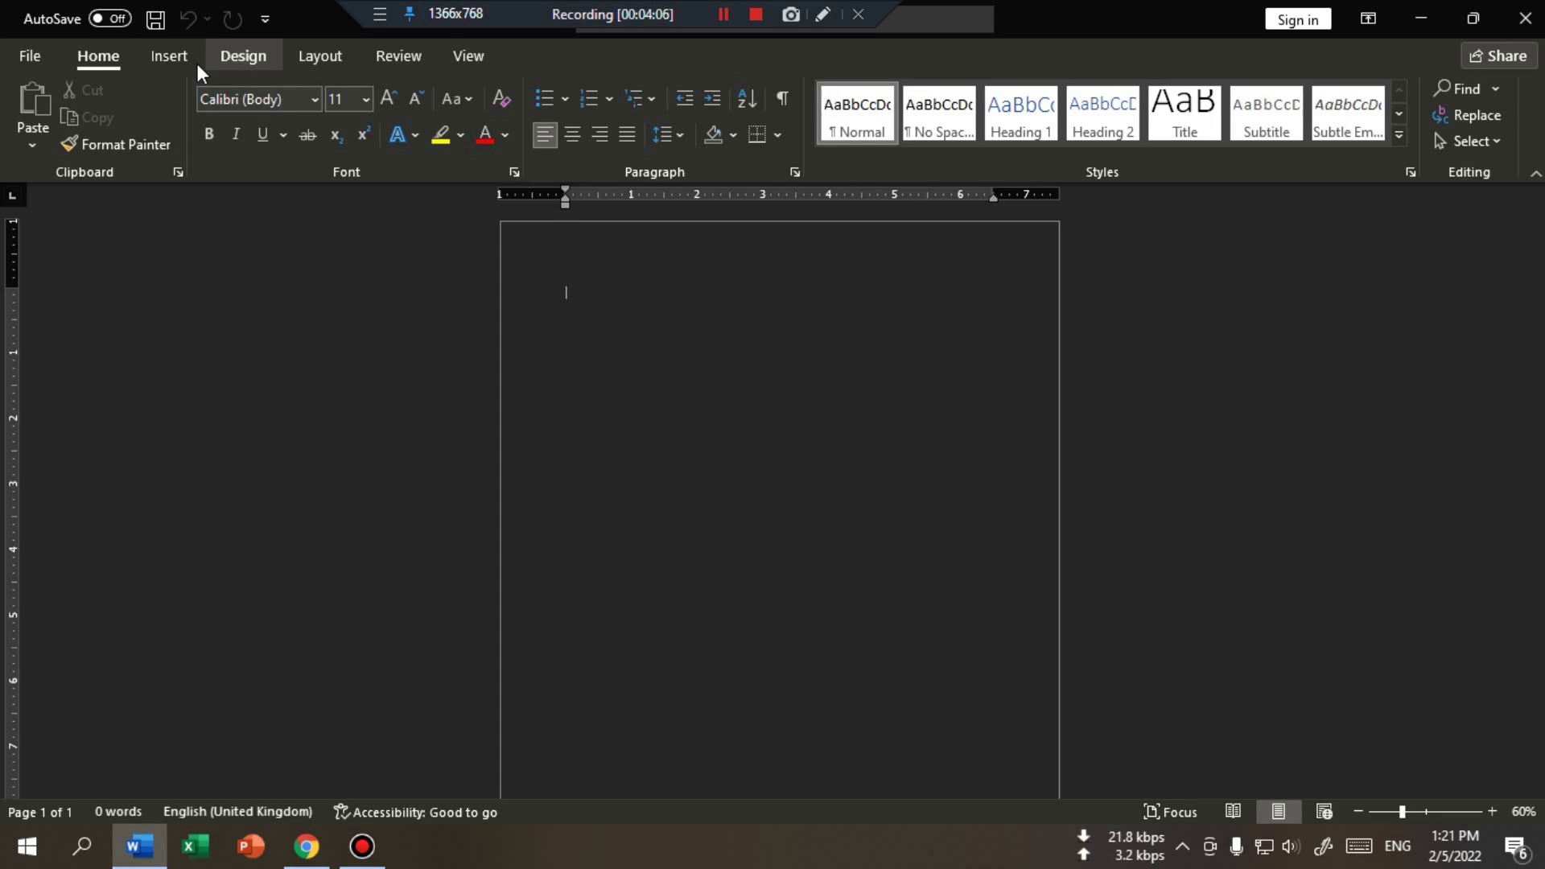
- Go to the Account page in Word's File backstage
click(39, 64)
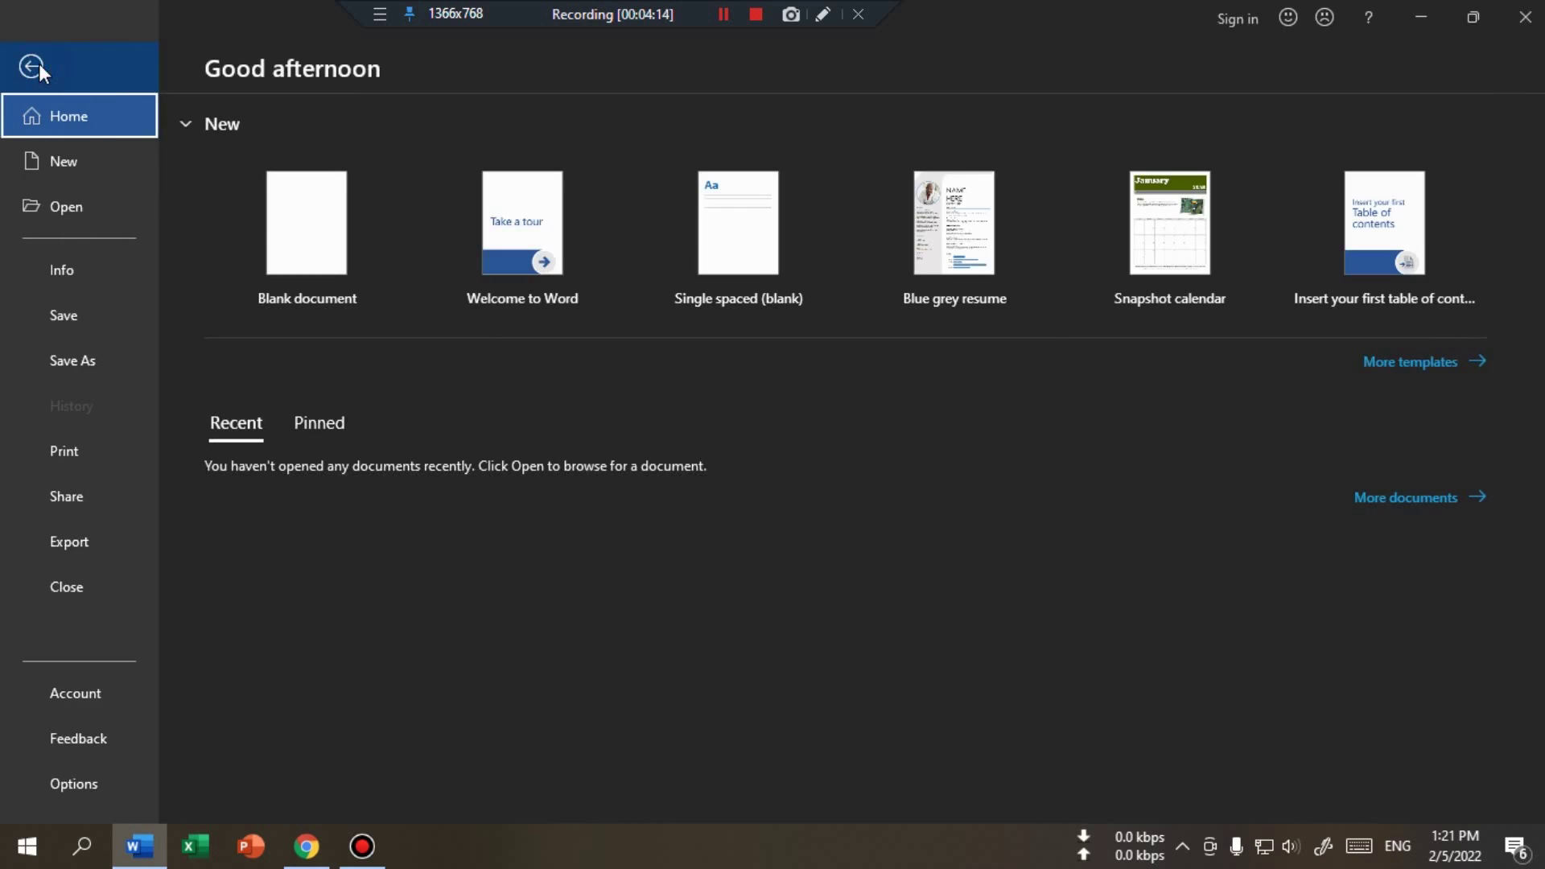
click(83, 699)
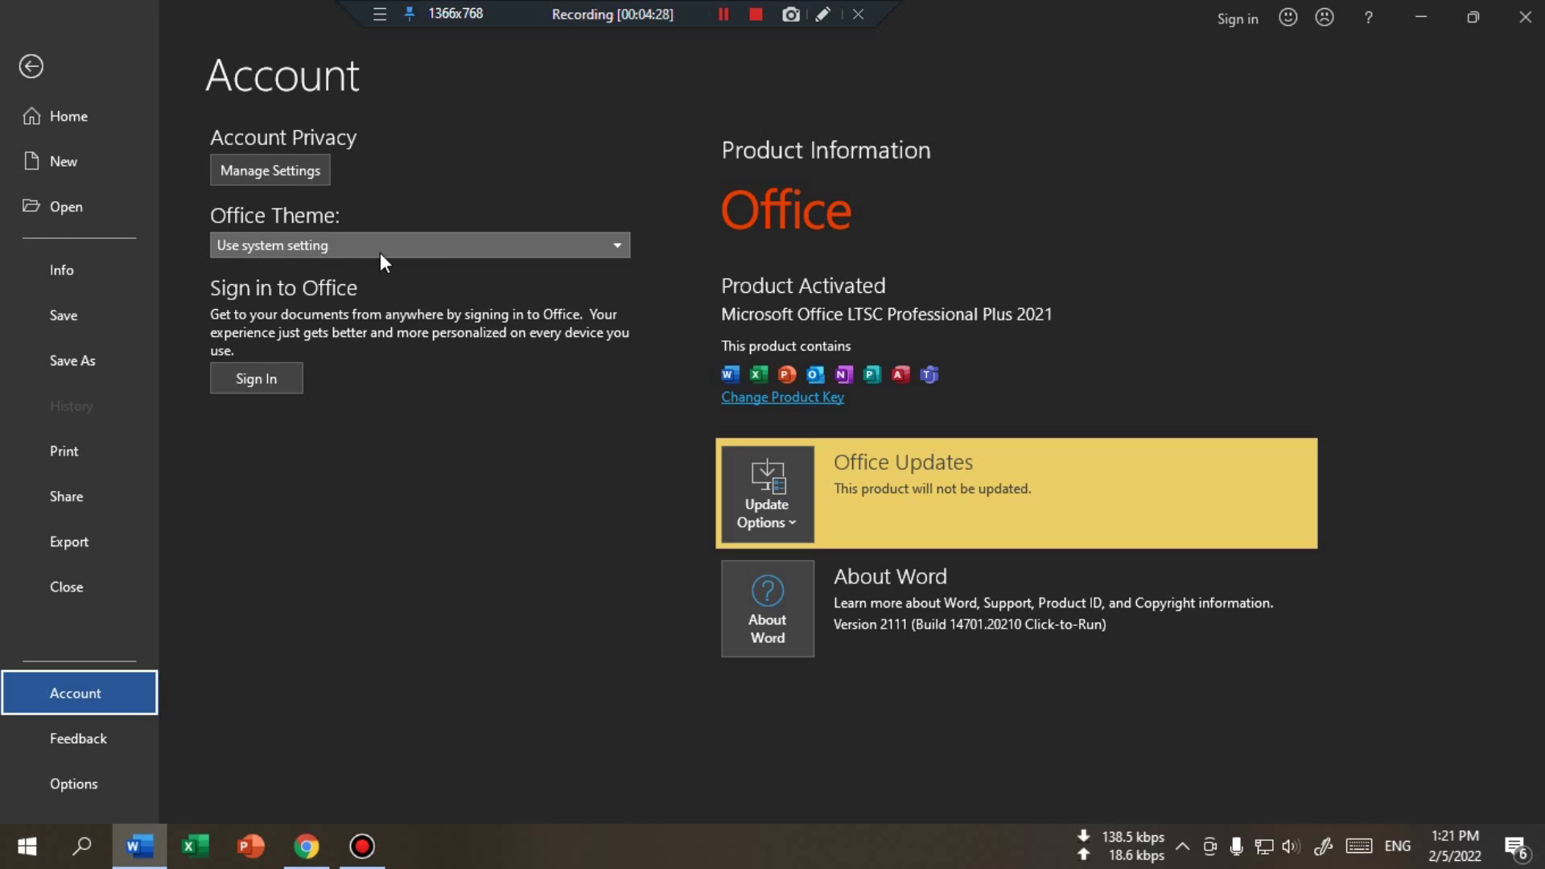
- Apply the Colorful, Dark Gray, Black and White Office Themes, then restore Use system setting
click(418, 244)
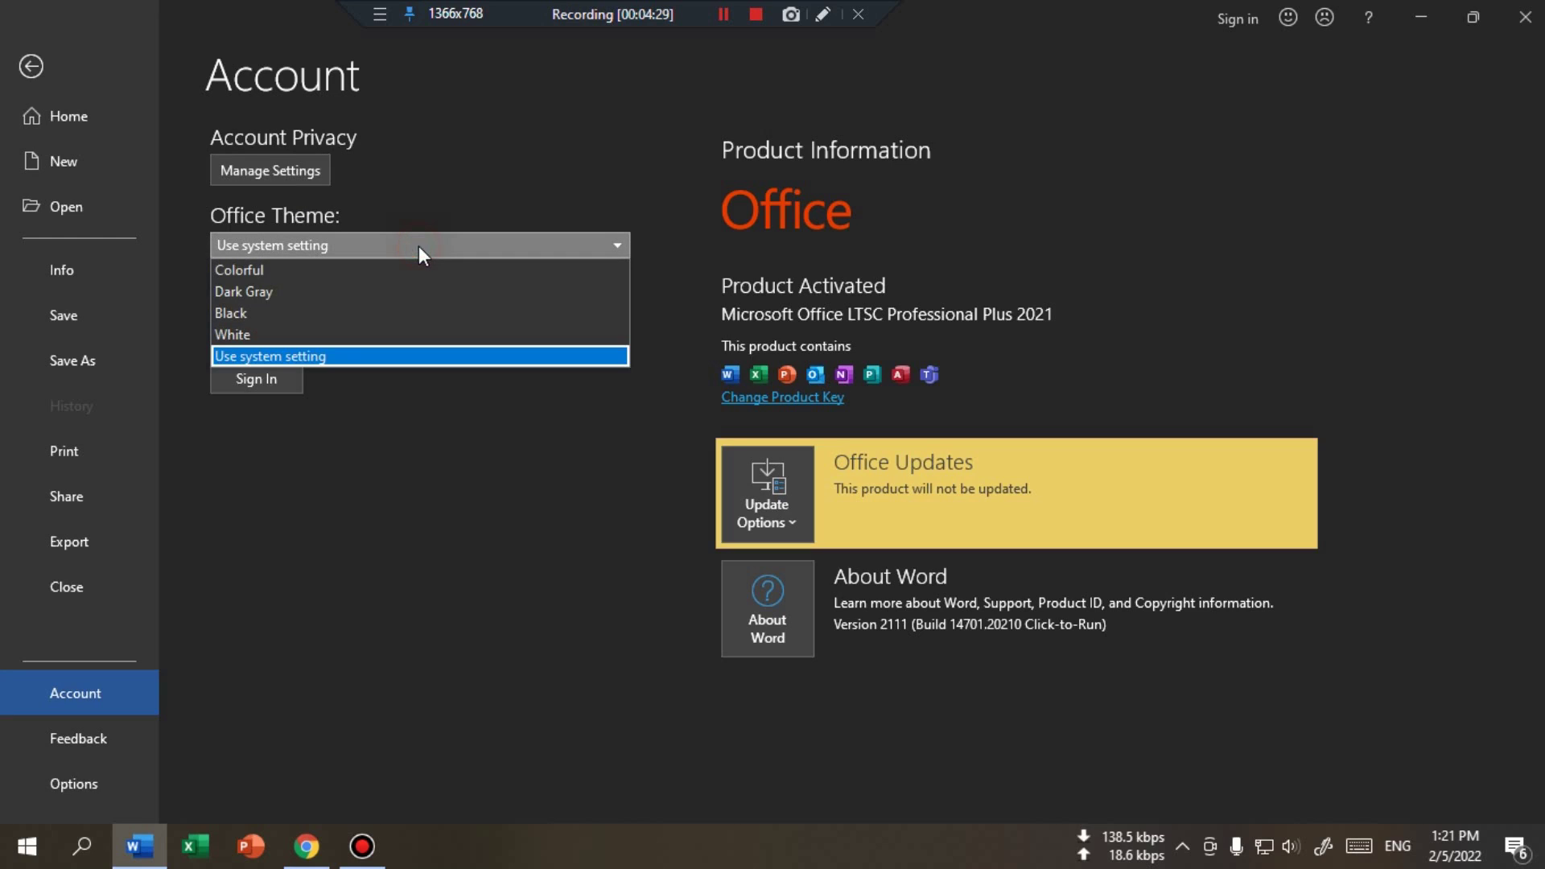
click(350, 271)
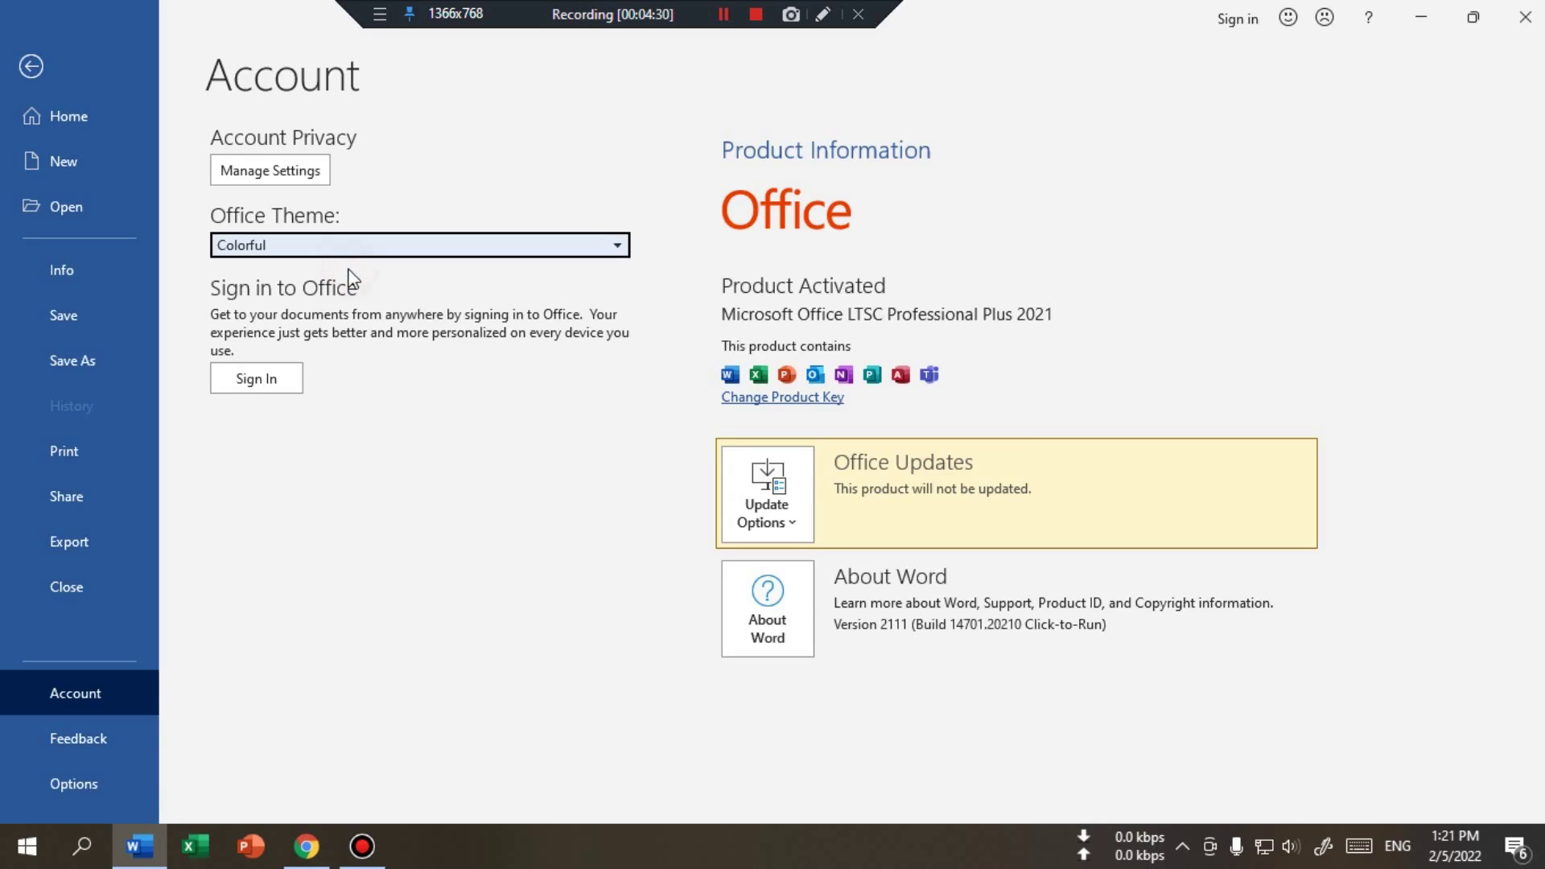
click(387, 252)
click(310, 291)
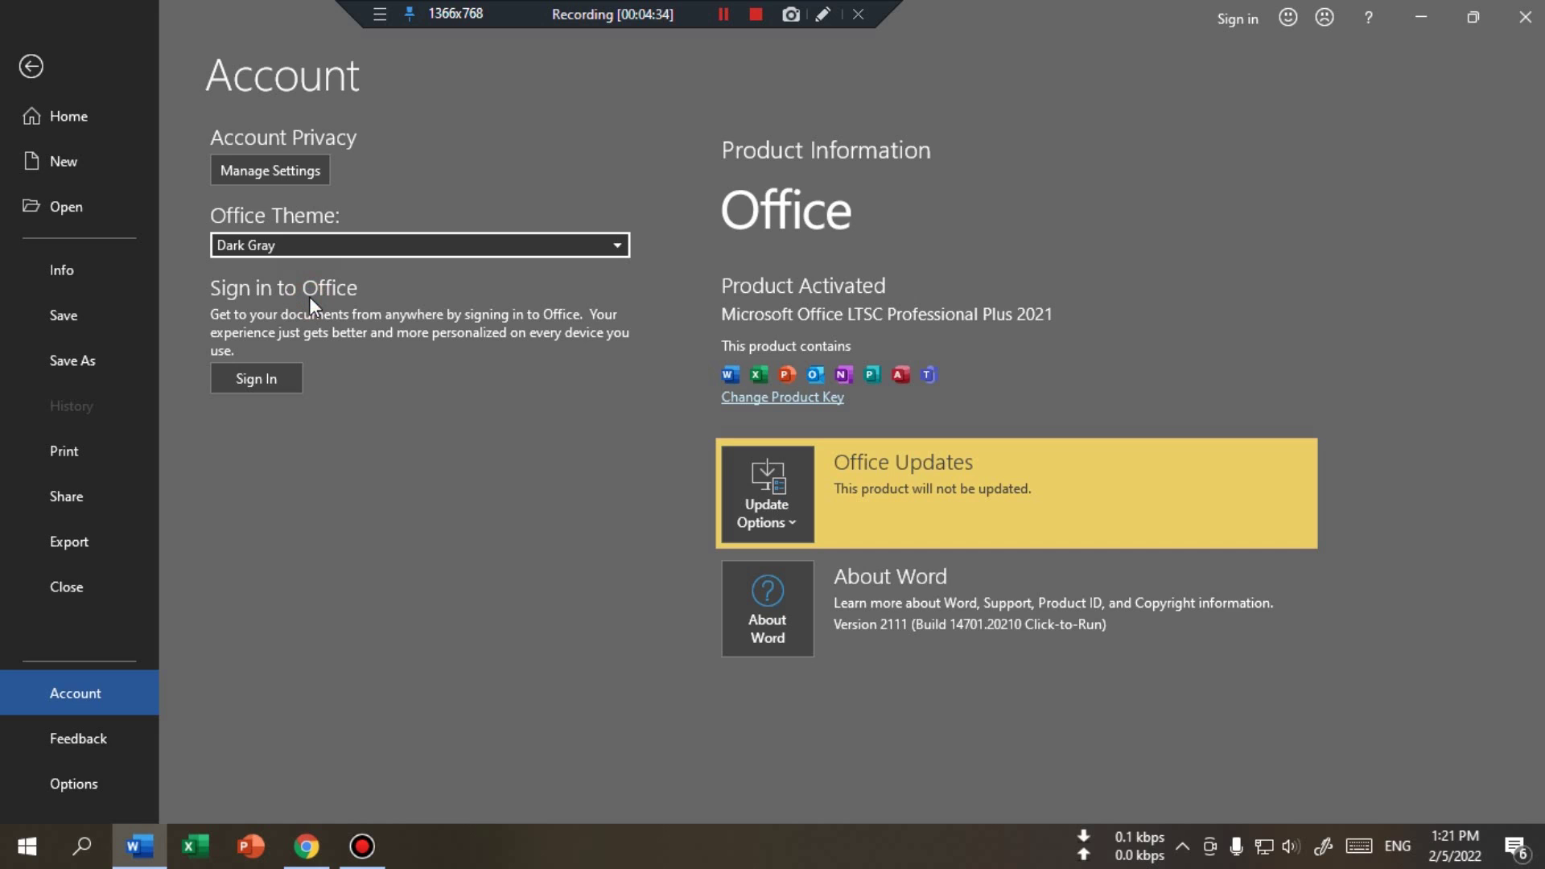
click(399, 251)
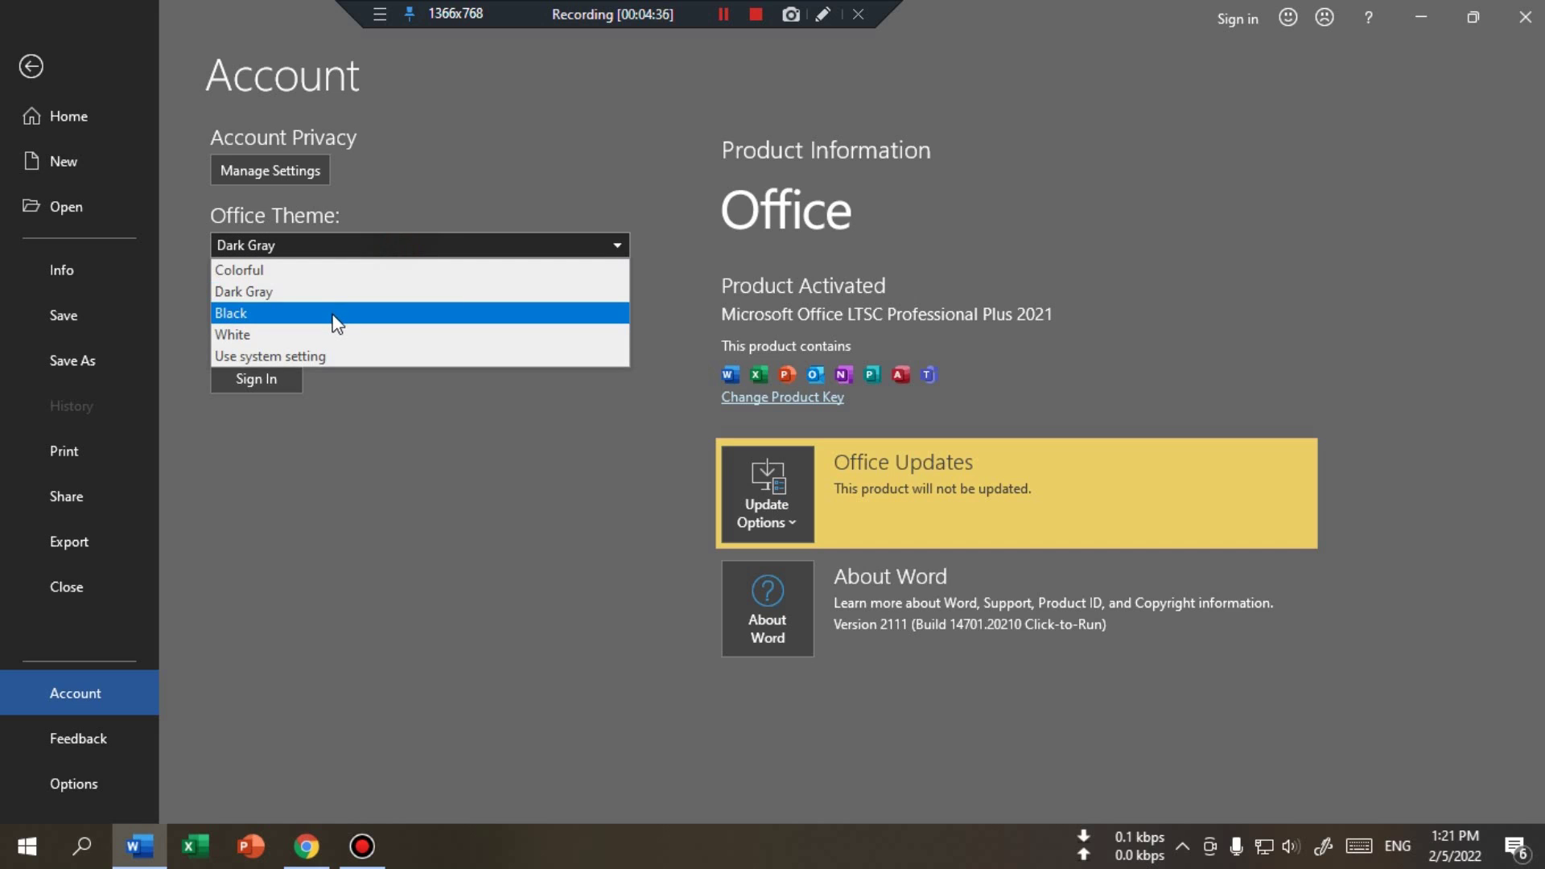
click(333, 314)
click(414, 258)
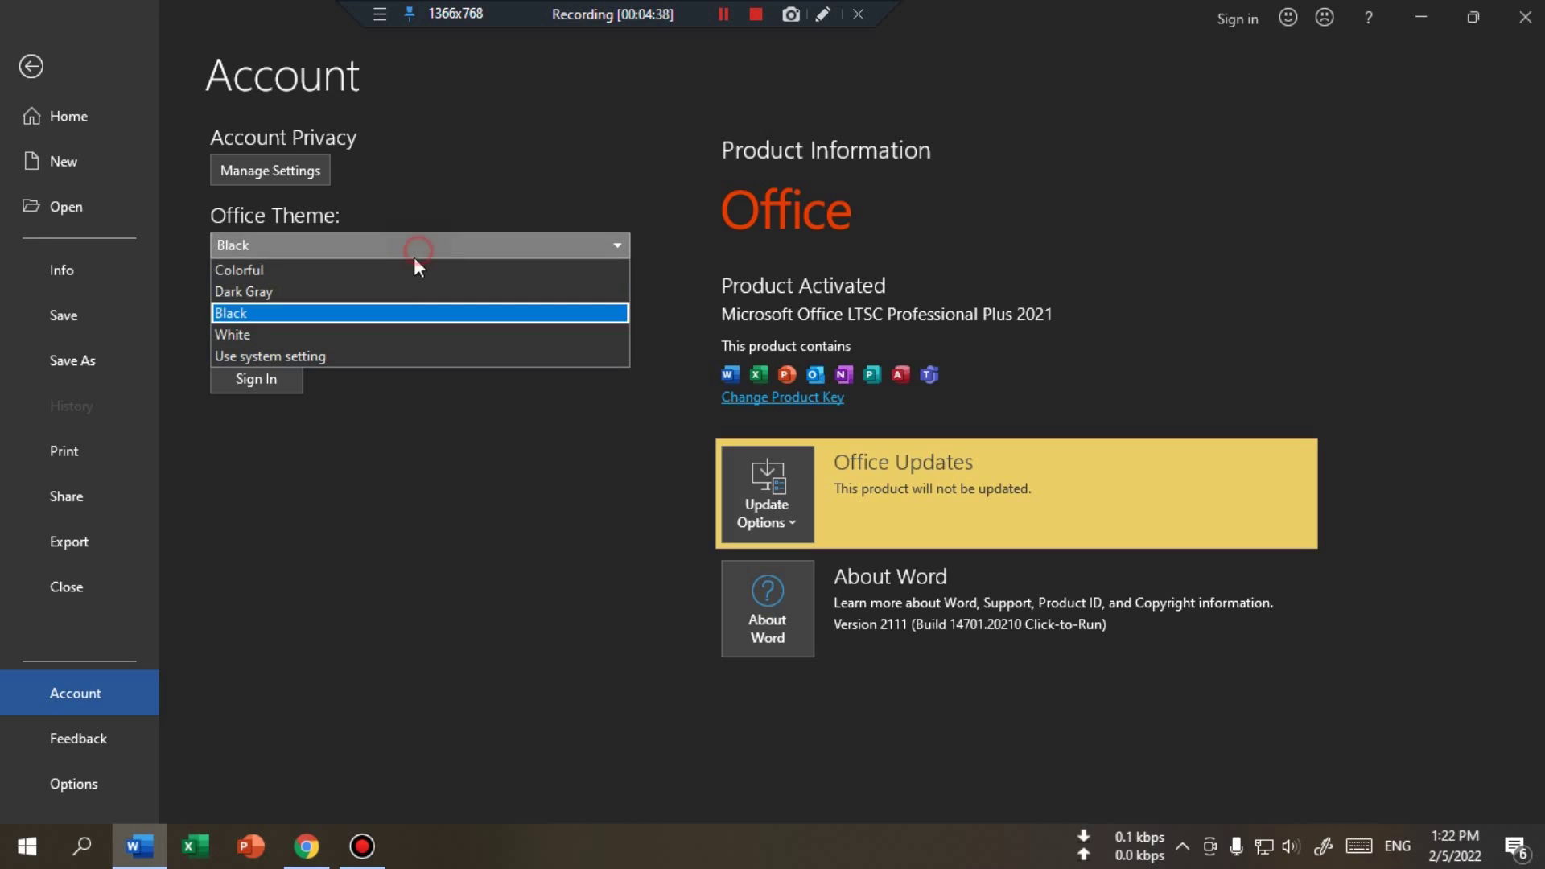
click(349, 330)
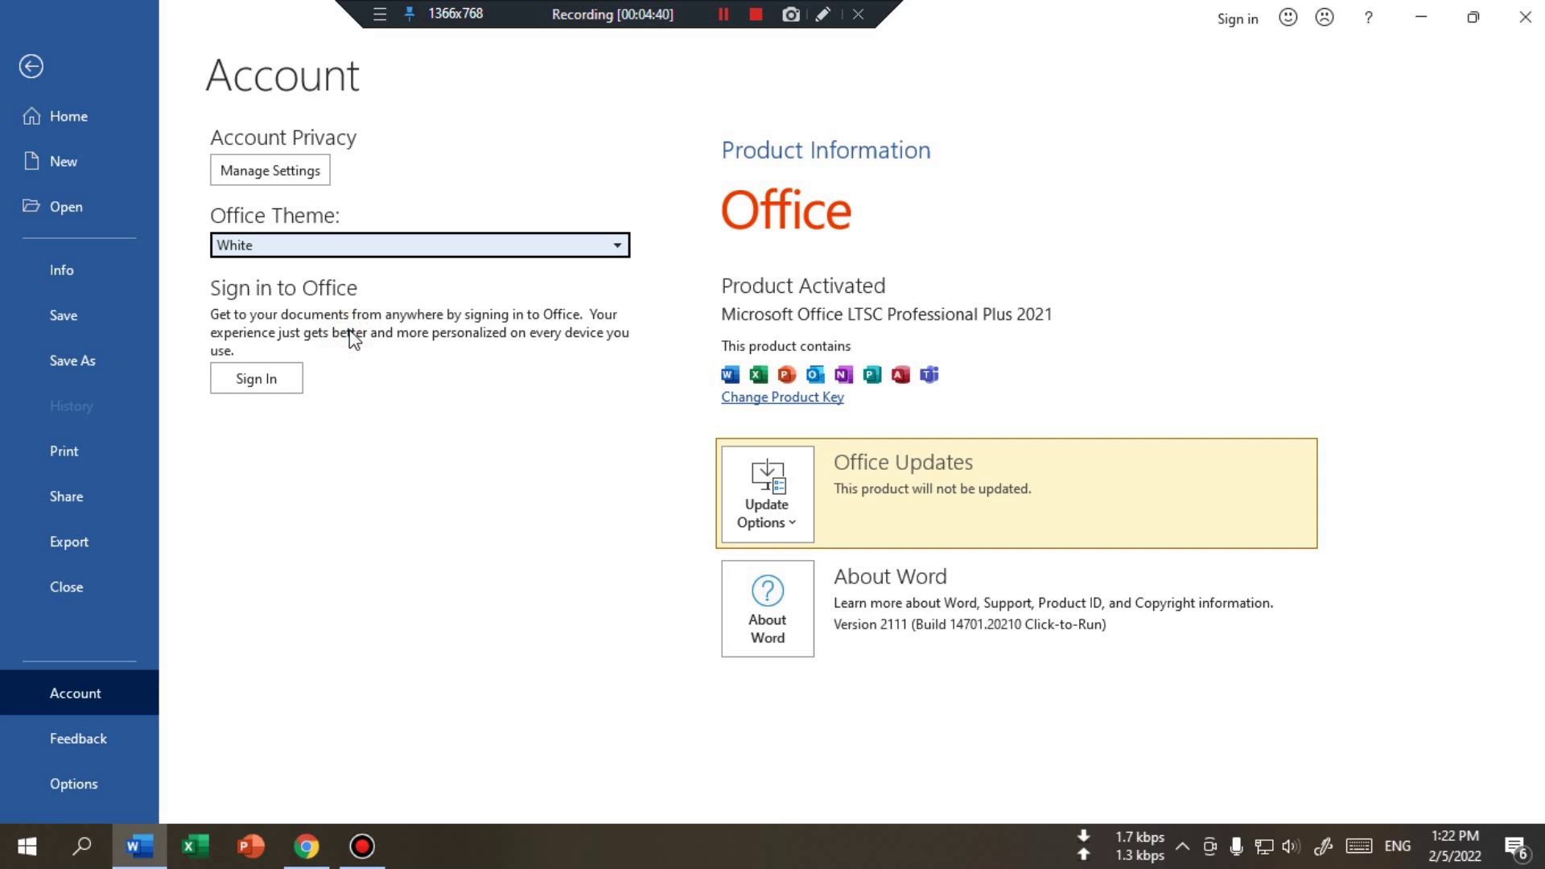
click(427, 248)
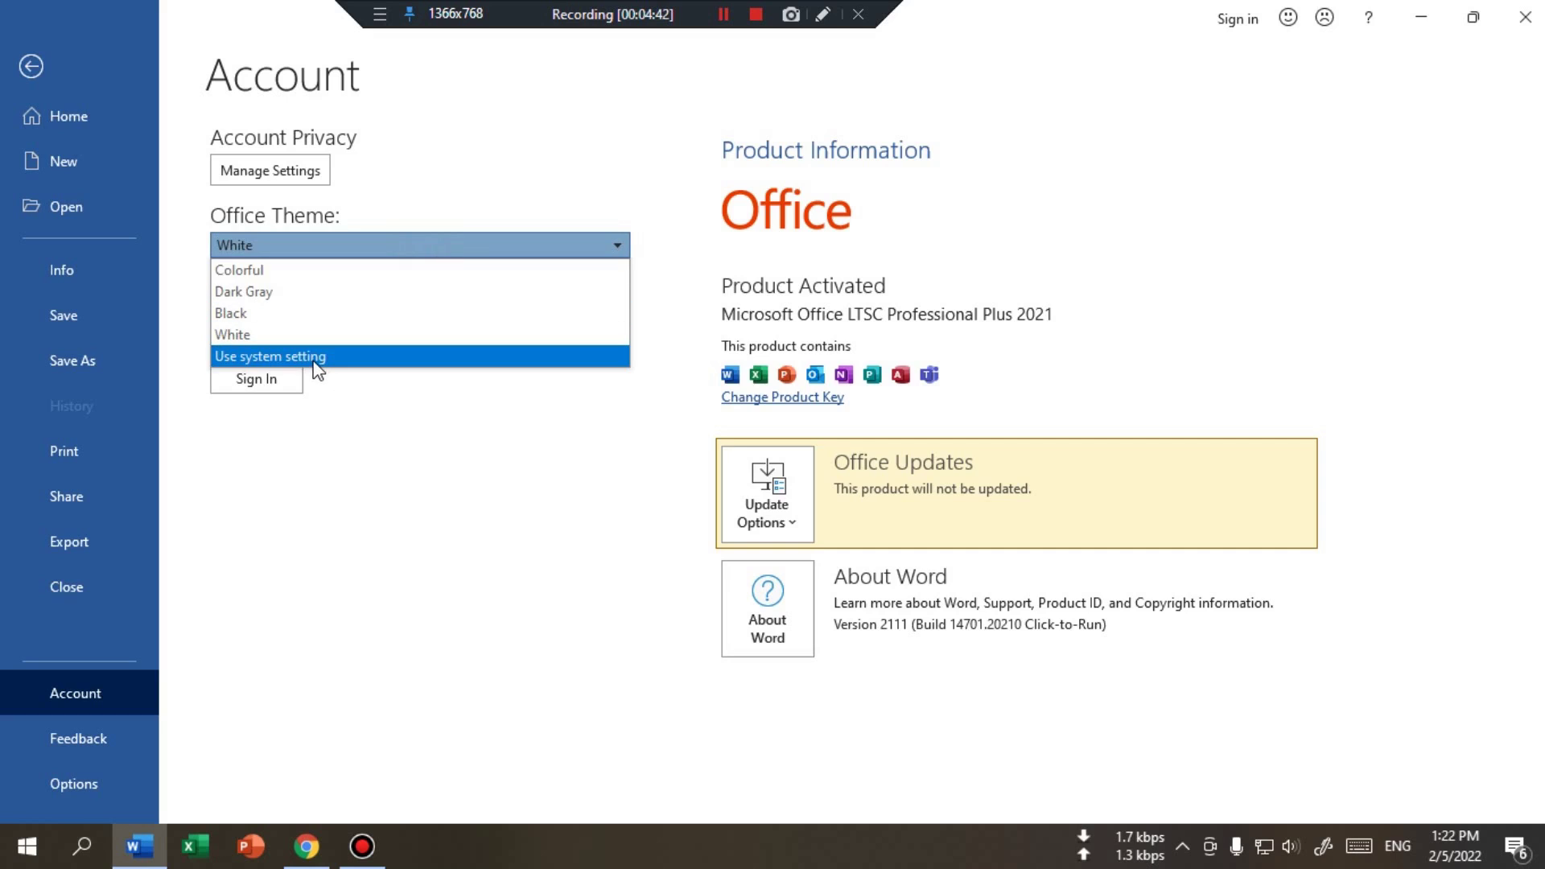
click(314, 356)
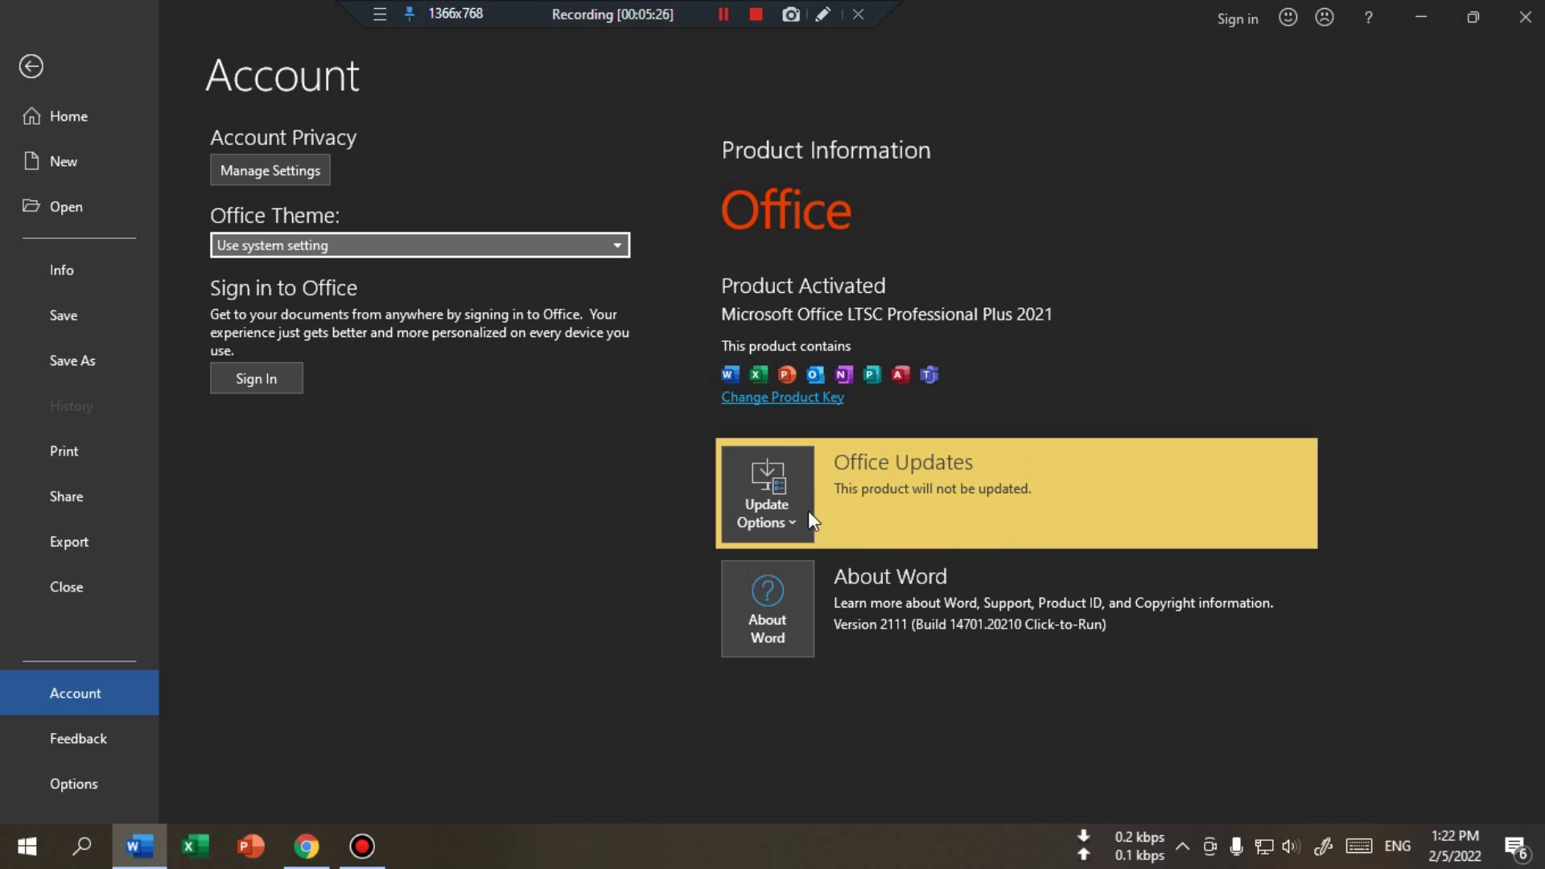
click(786, 523)
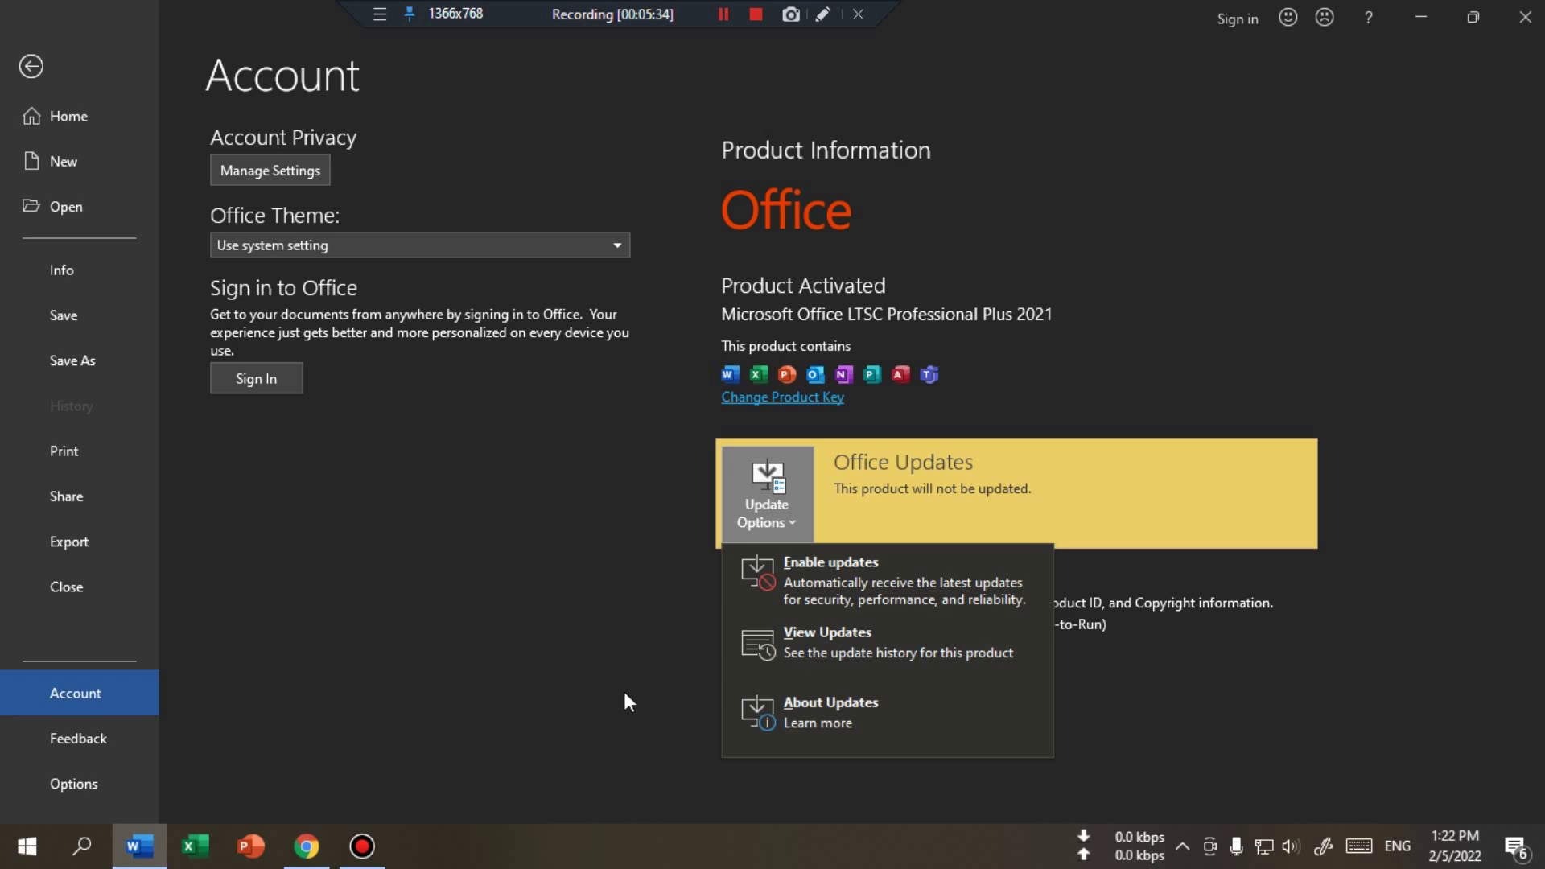
click(599, 665)
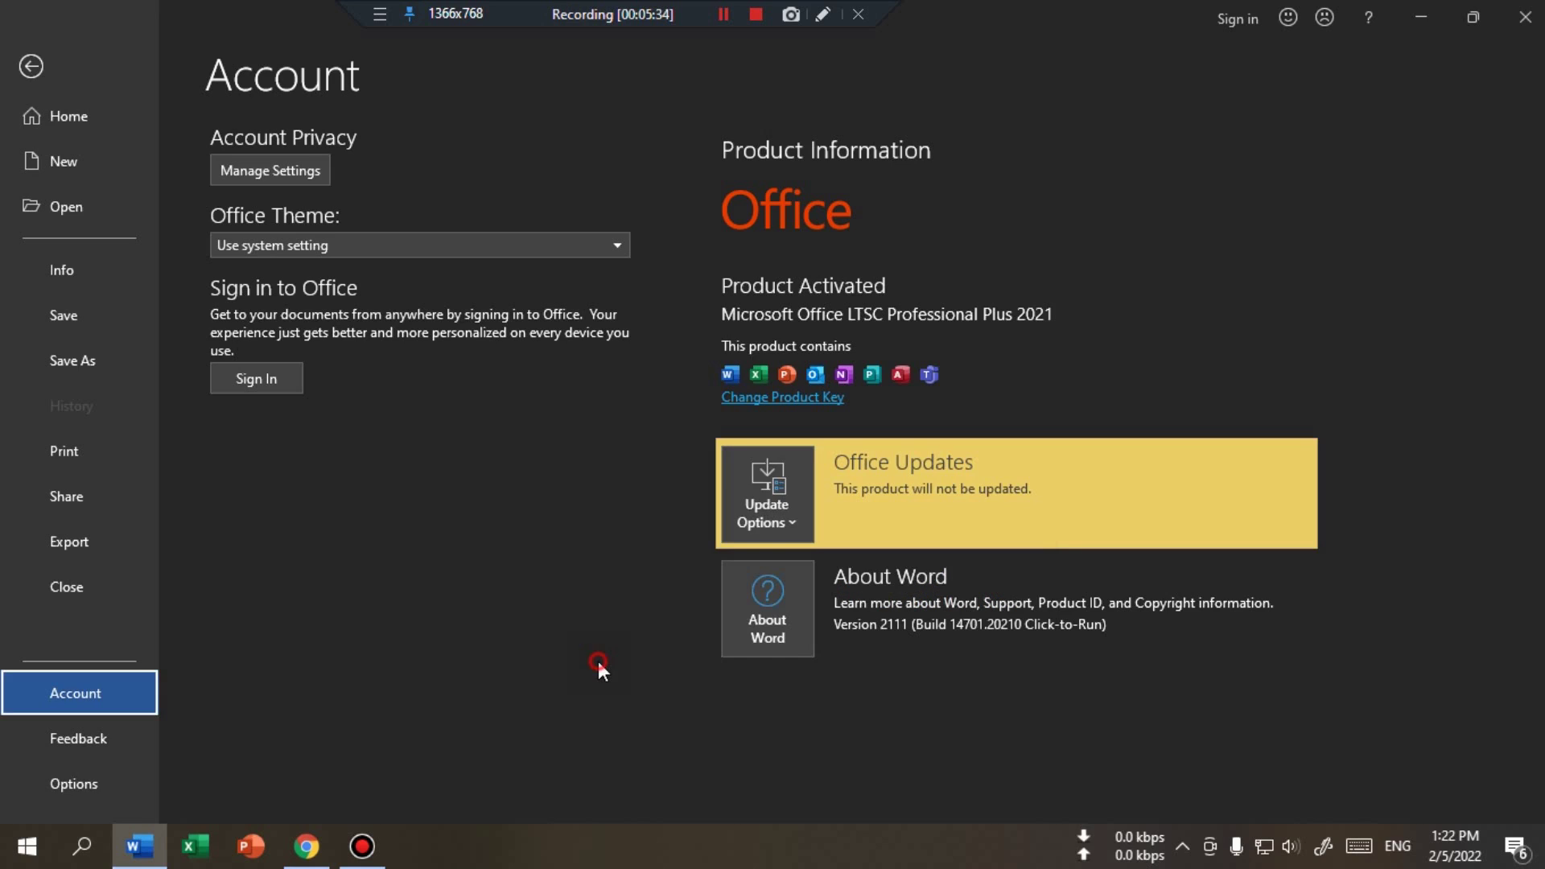
click(775, 615)
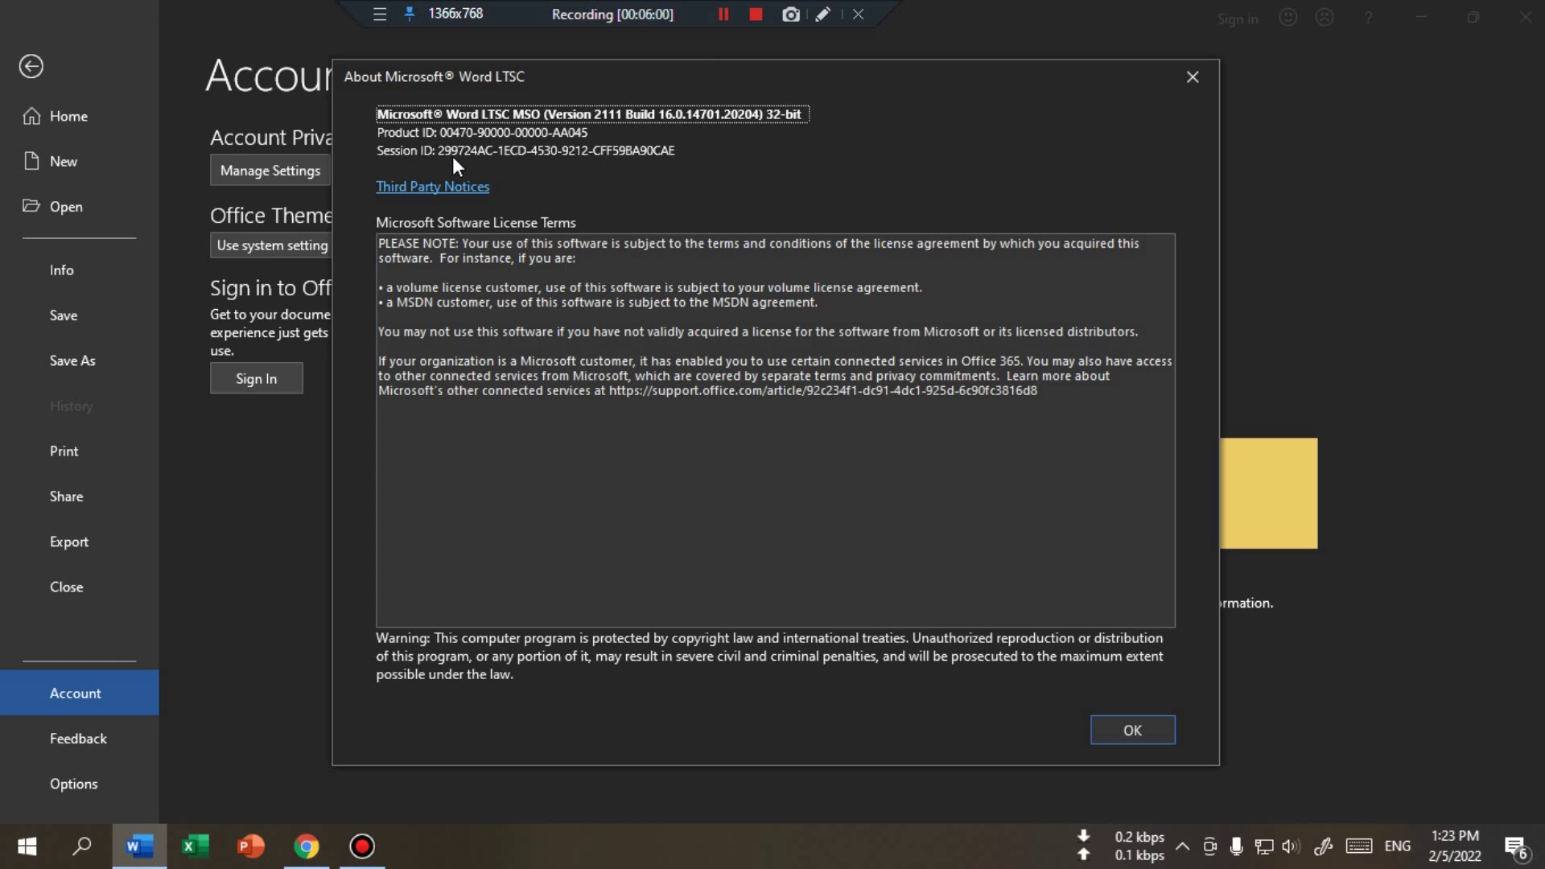
click(1133, 729)
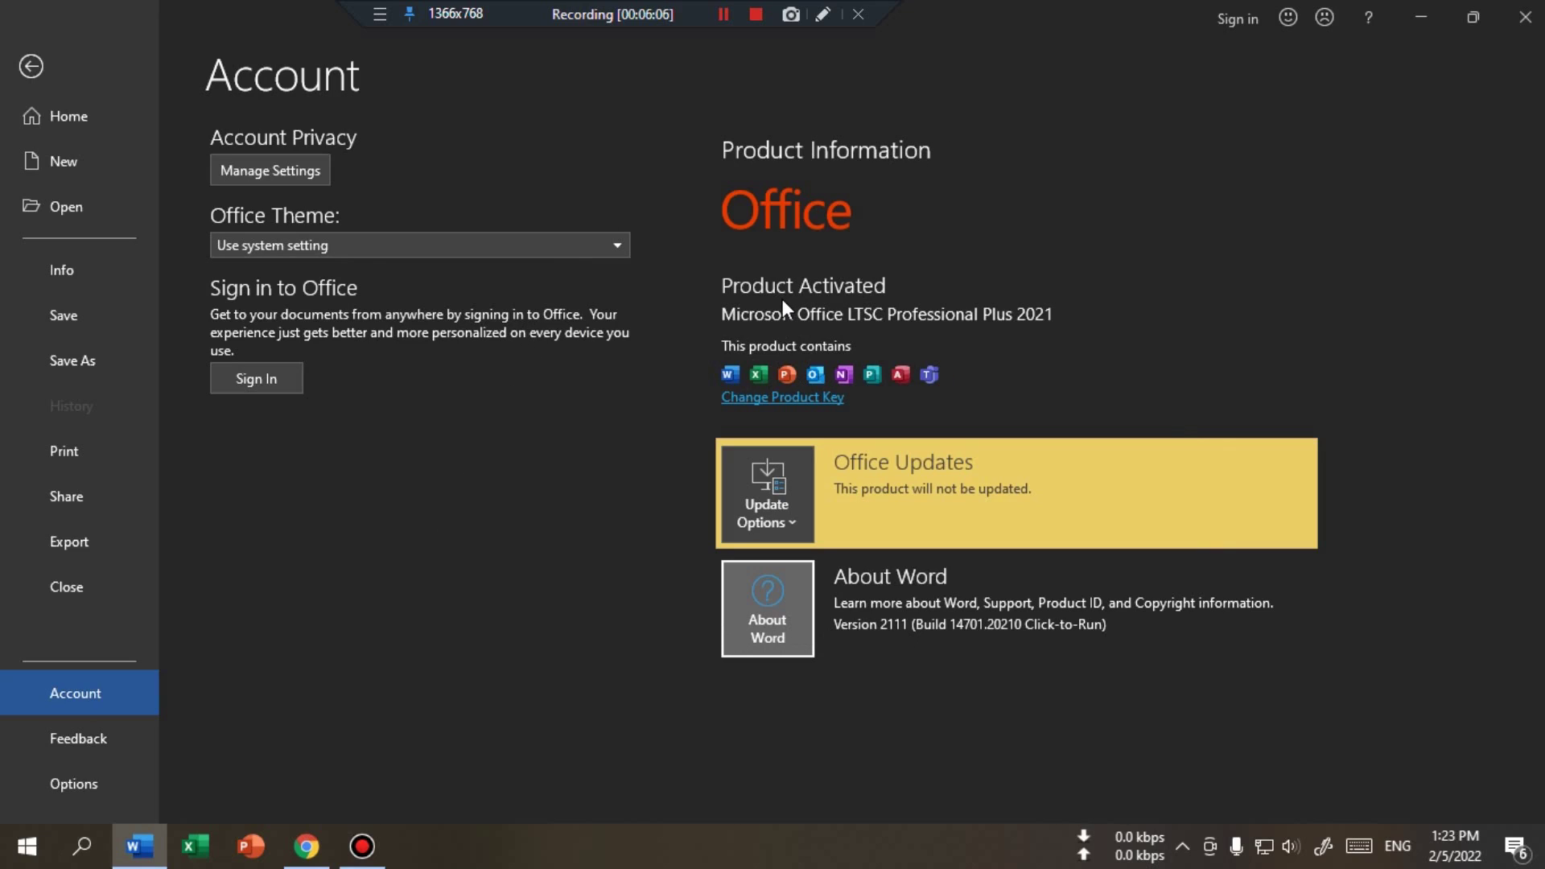
- Show Word's Feedback page with its Smile, Frown and Suggestion options
click(66, 740)
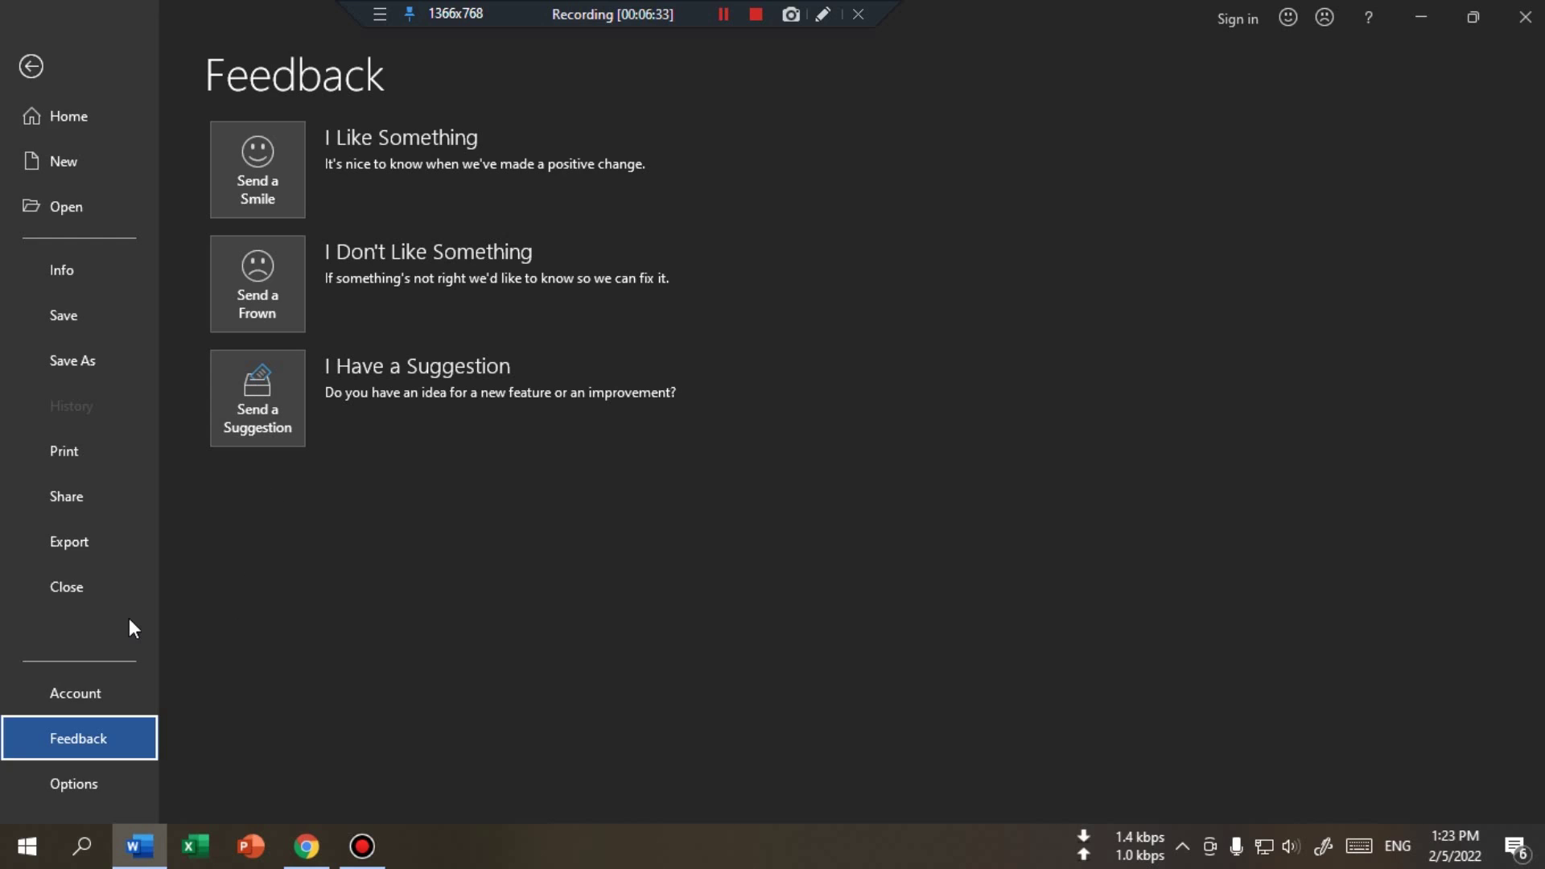
- Switch to Account and back to Feedback, then return to the blank document
click(74, 697)
click(80, 741)
click(31, 65)
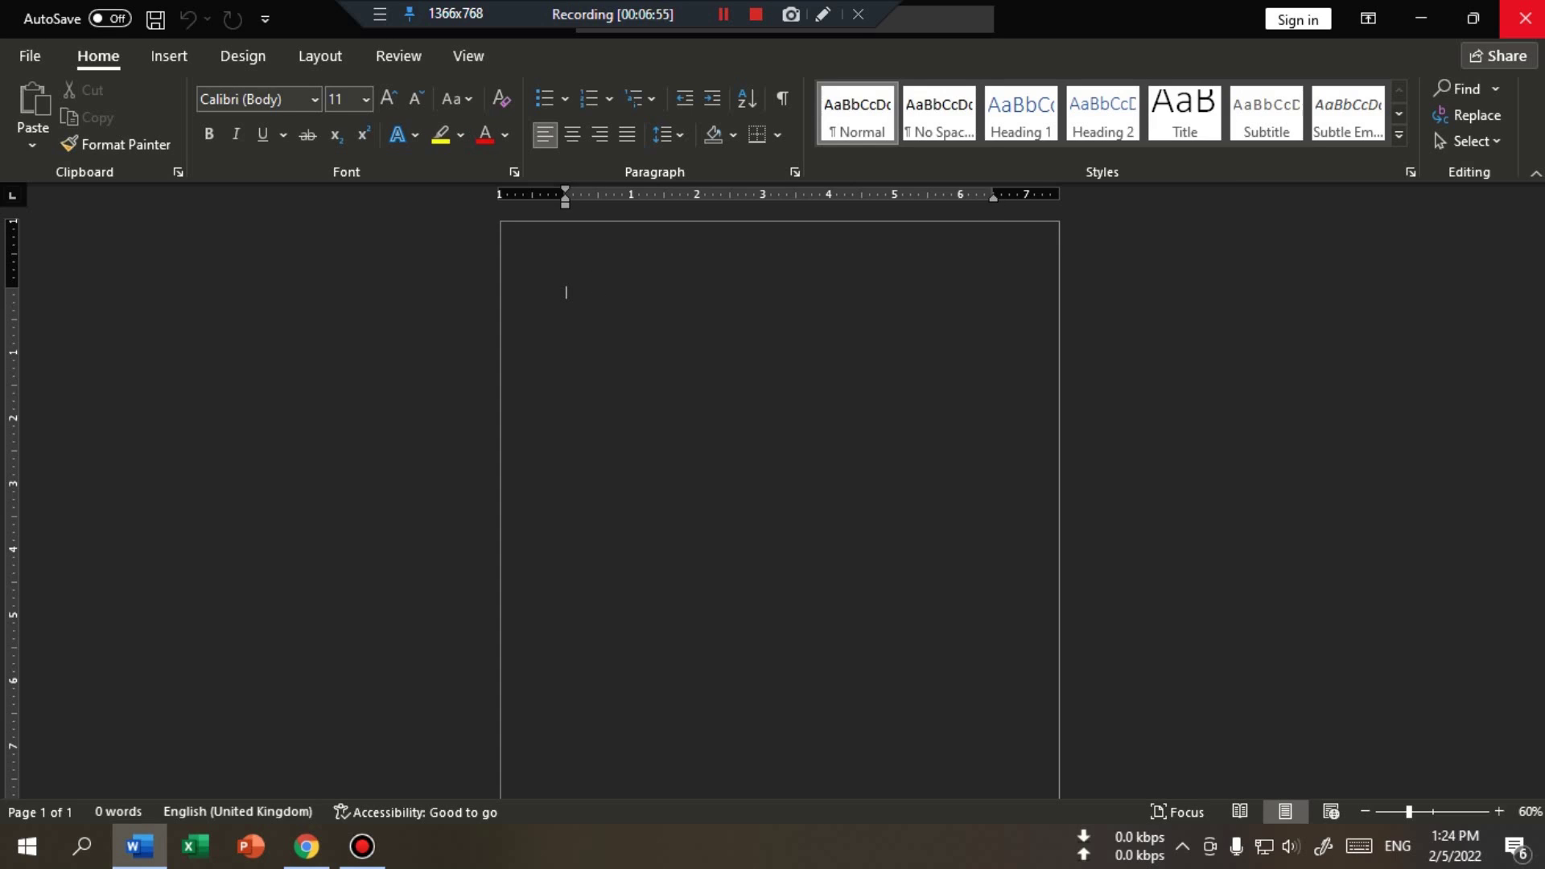
- Close Word and refresh the desktop
click(1525, 18)
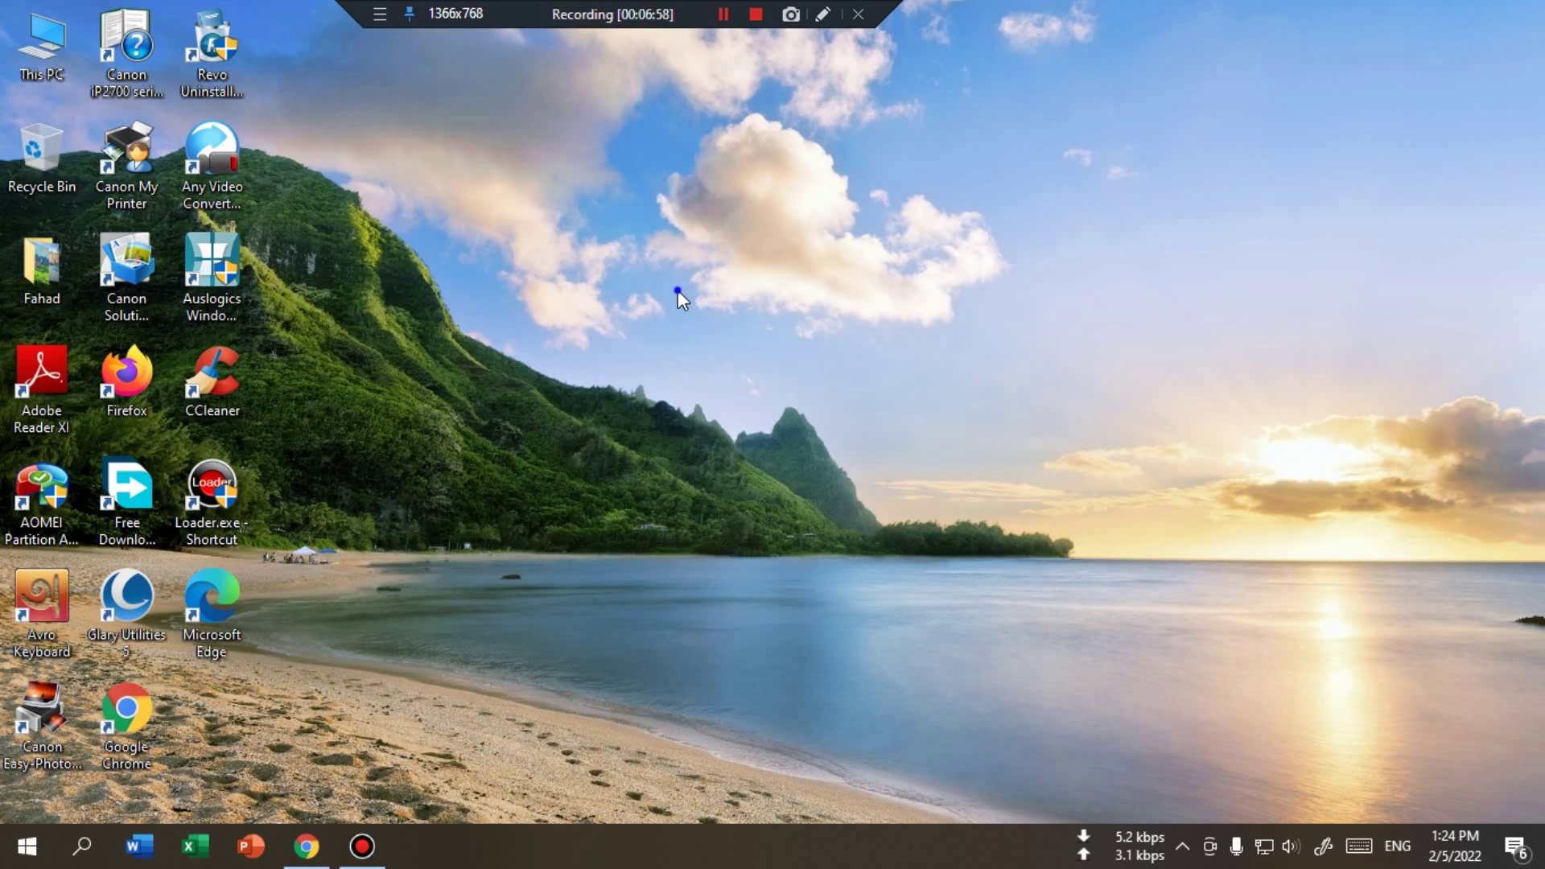
right_click(678, 291)
click(729, 358)
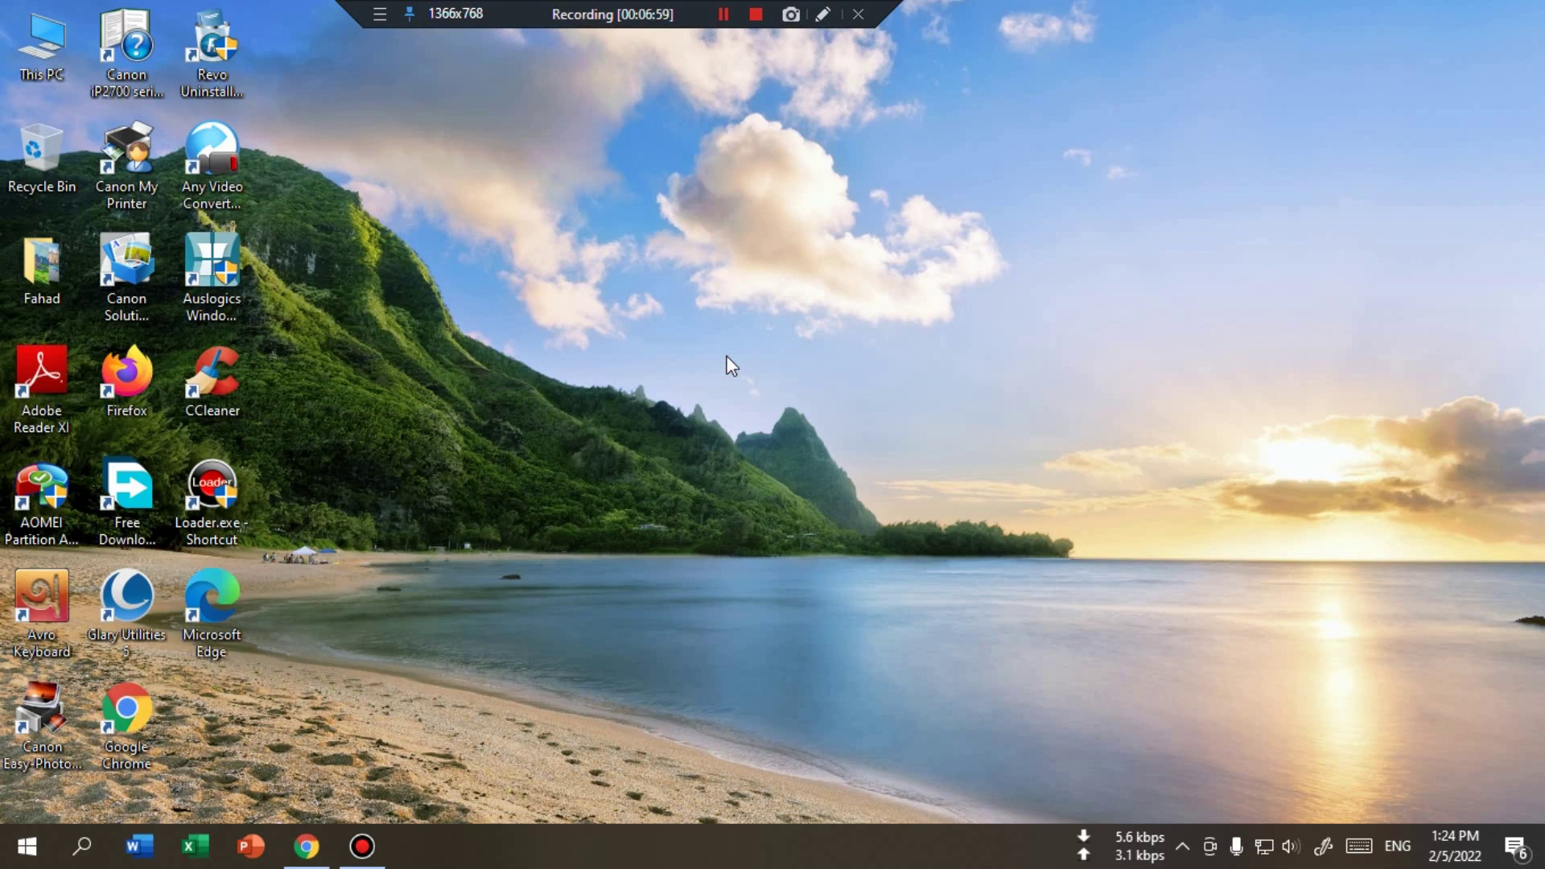